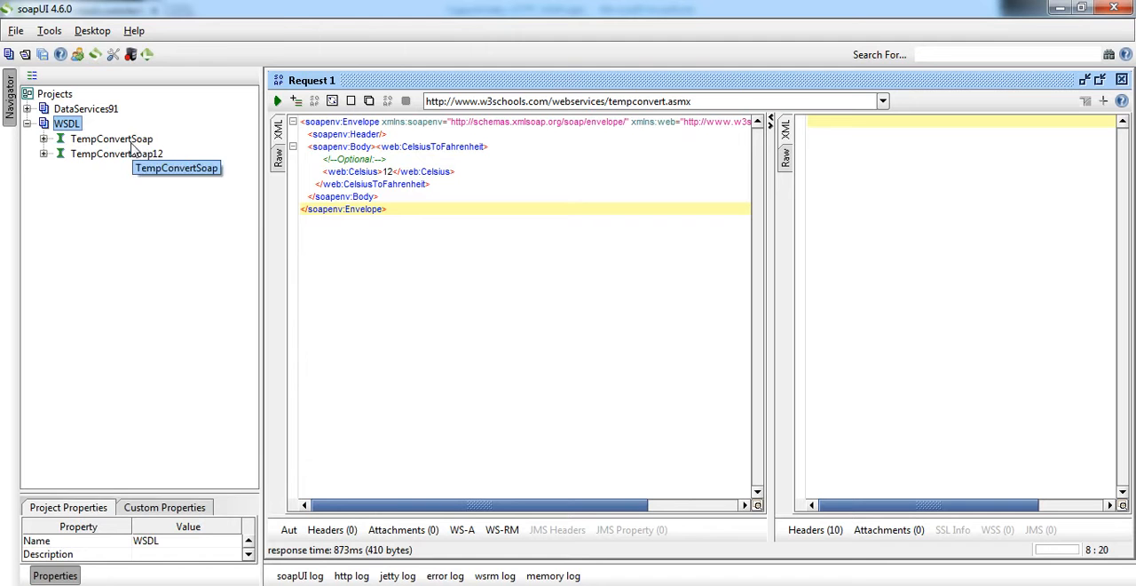
Submit Request 1 of TempConvertSoap's CelsiusToFahrenheit operation with Celsius value 12, and highlight the returned Fahrenheit result.
left_click(133, 145)
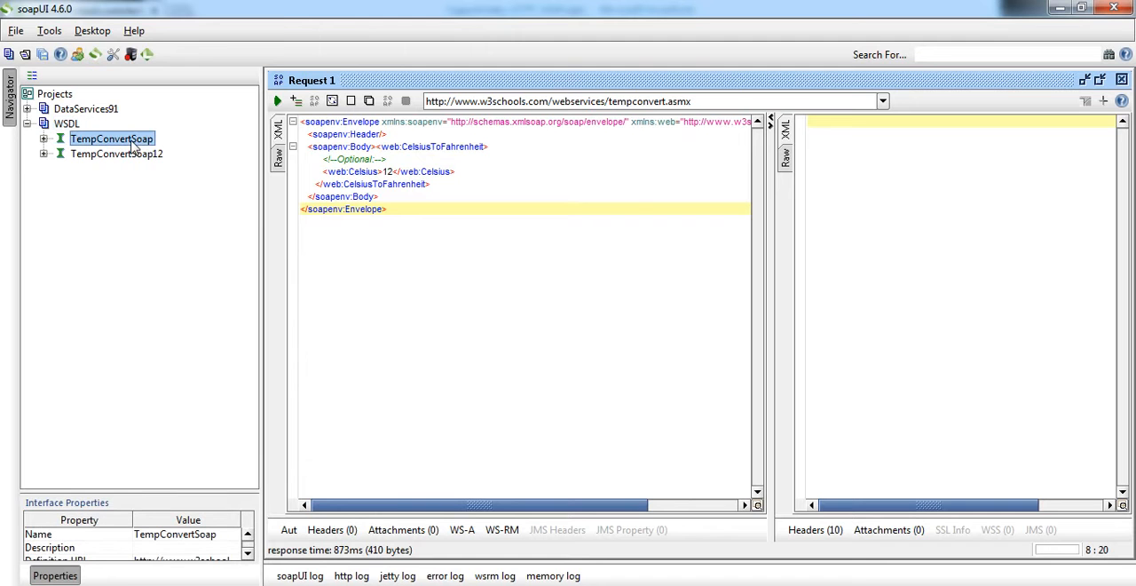
left_click(393, 171)
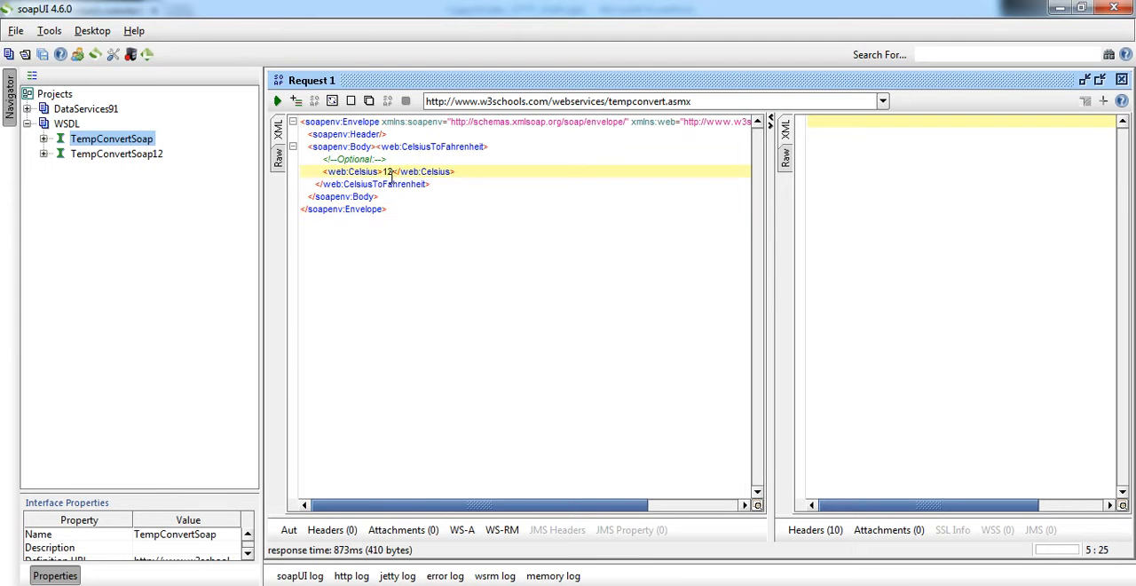
left_click(44, 140)
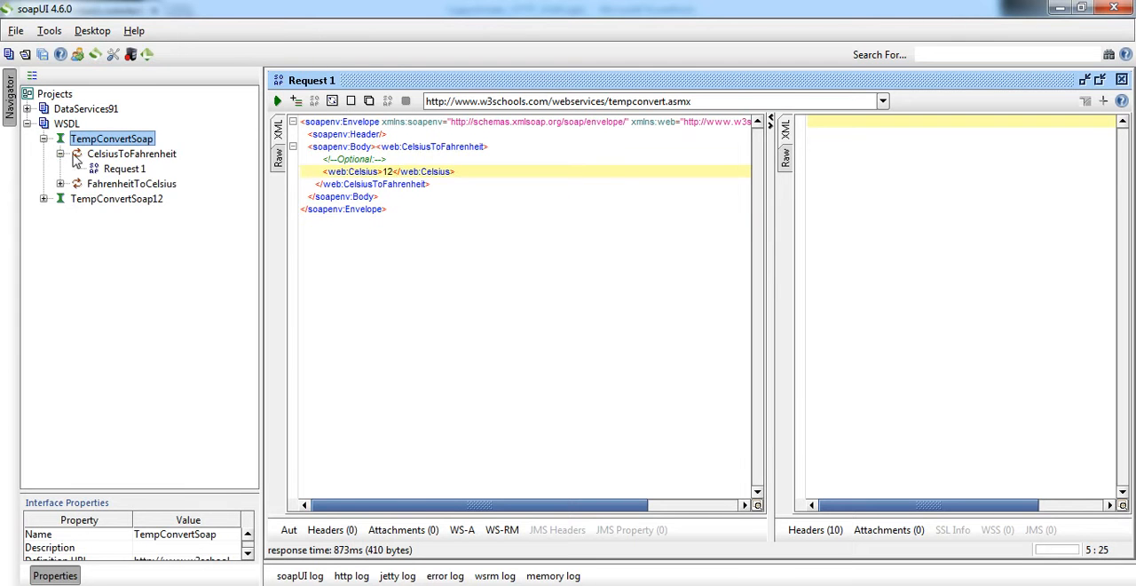
left_click(126, 171)
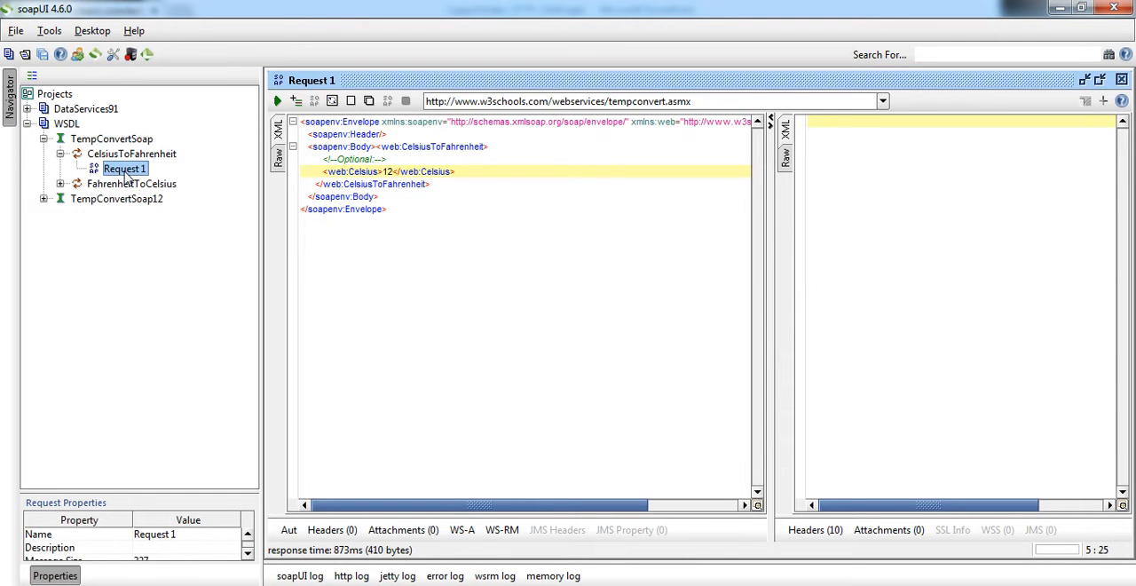
left_click(395, 172)
left_click(278, 102)
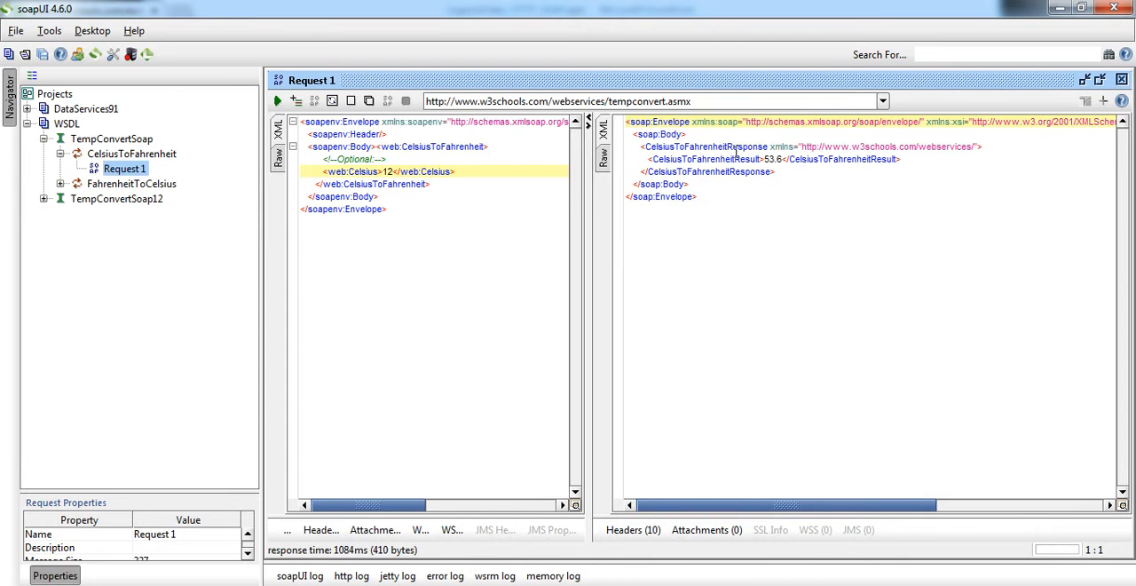
left_click_drag(782, 159, 764, 159)
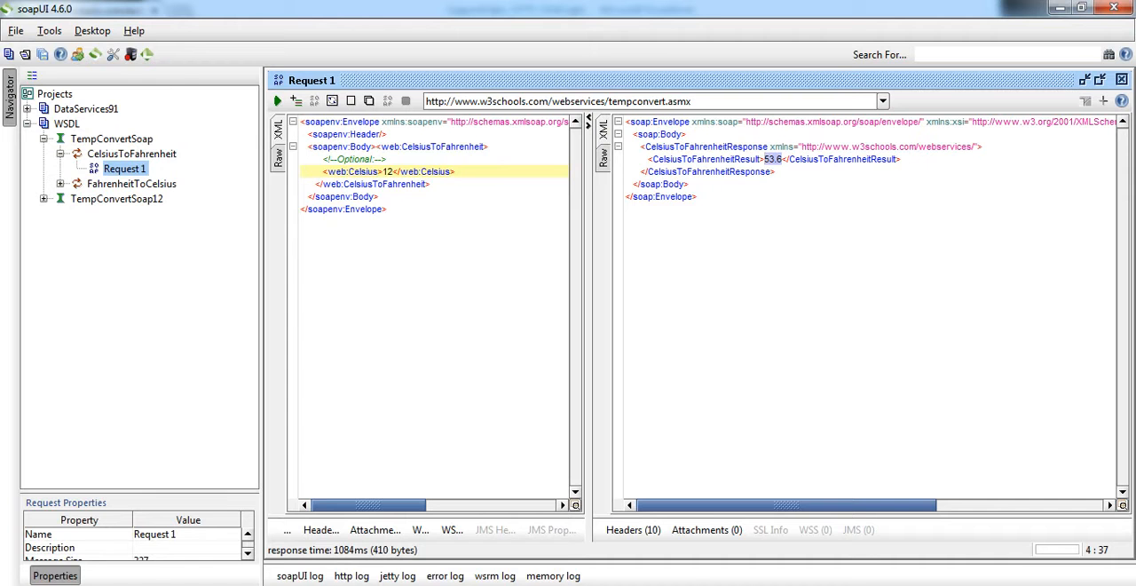
Switch to PowerCenter Designer and review the SOAPRequest port's expression in the EXPTRANS transformation, closing its editors.
key("alt+Tab")
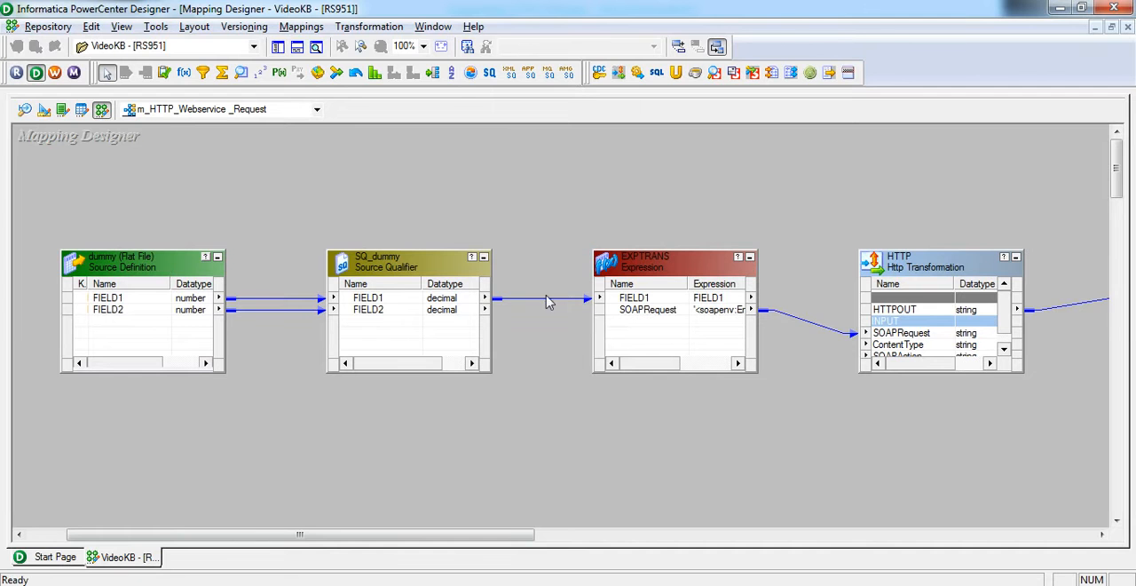
double_click(662, 279)
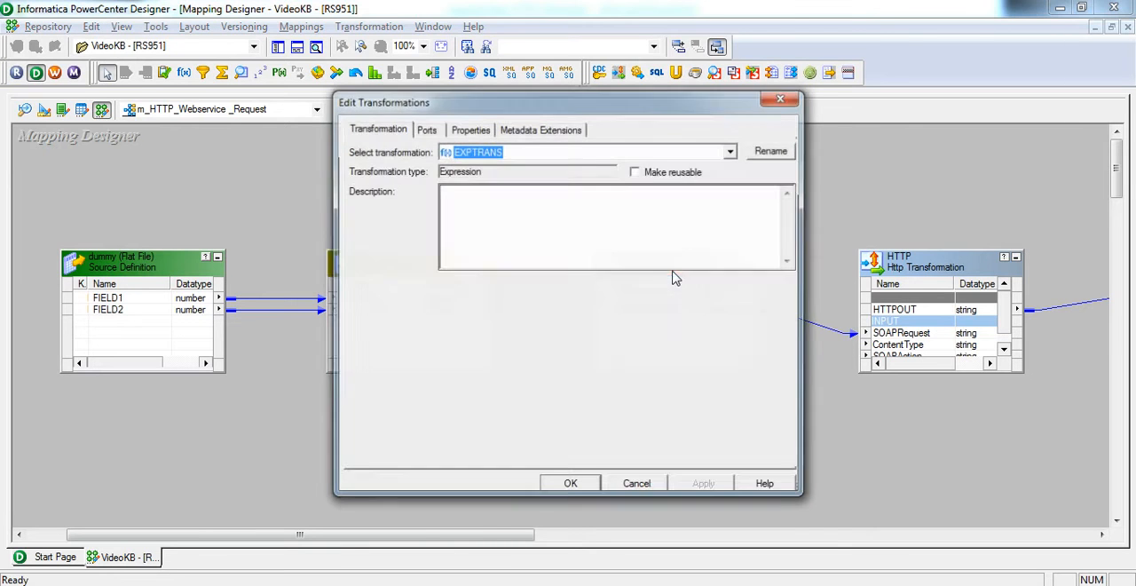
left_click(426, 129)
left_click(769, 221)
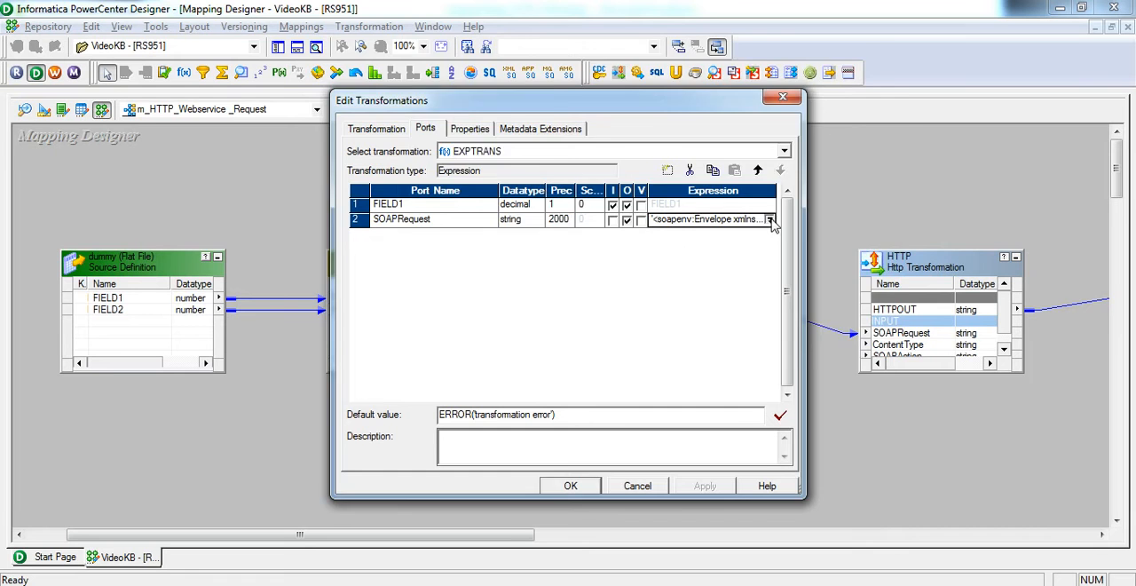
left_click(770, 220)
left_click_drag(882, 186, 880, 230)
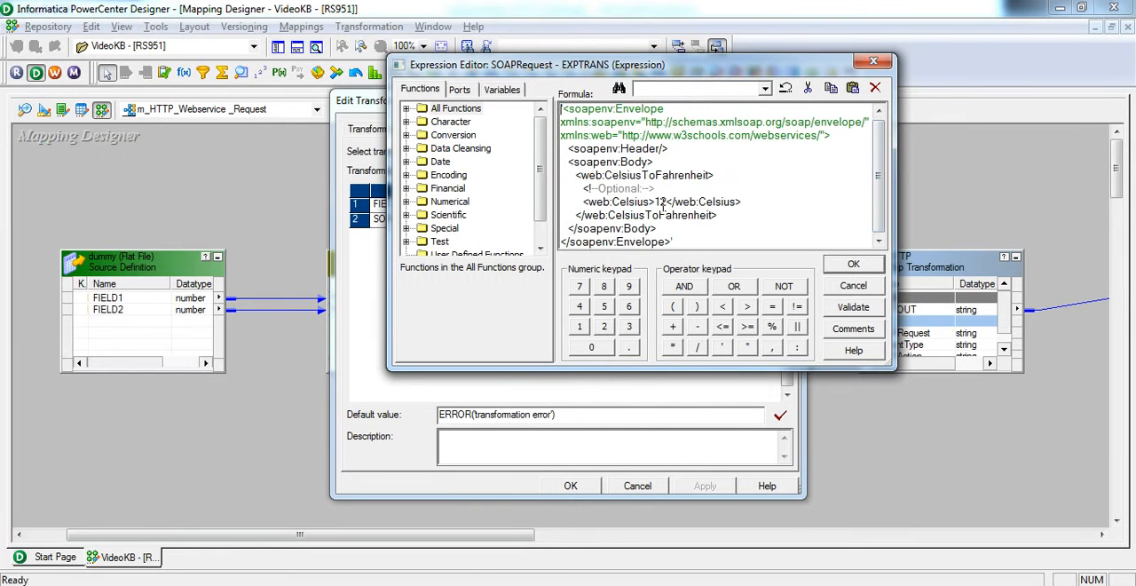
left_click(852, 264)
left_click(571, 487)
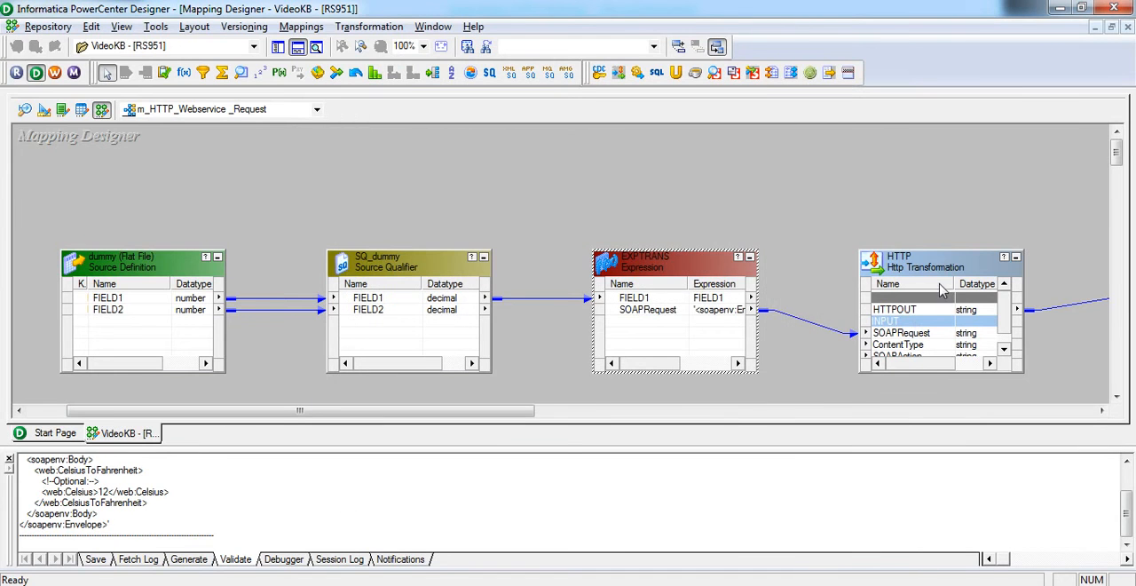
Enlarge the HTTP transformation upward to show all its ports, and open its HTTP method, header and URL settings.
left_click_drag(948, 251, 947, 152)
double_click(939, 171)
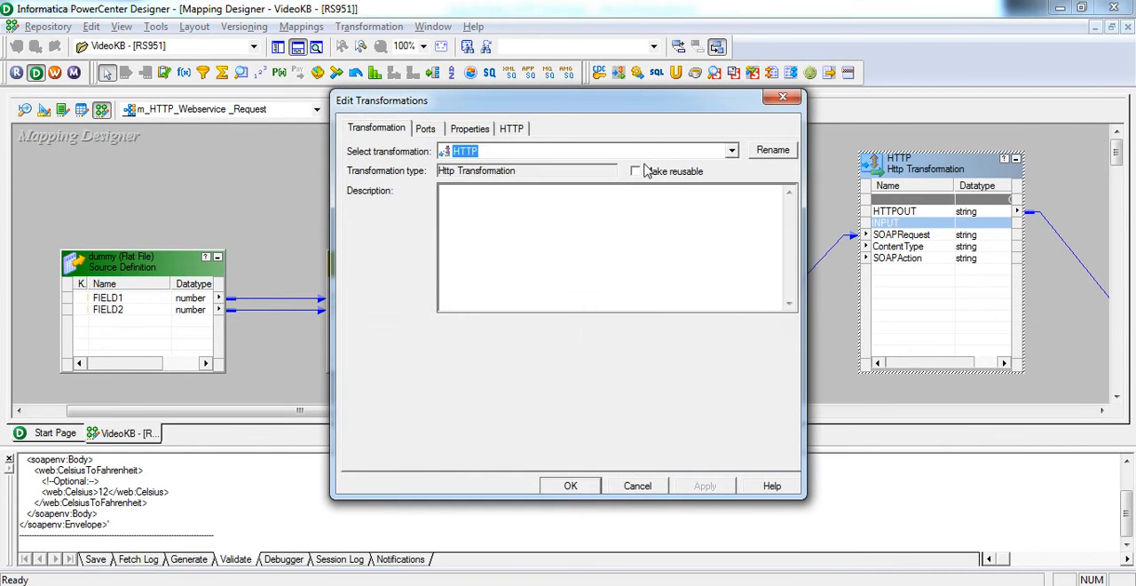
left_click(486, 130)
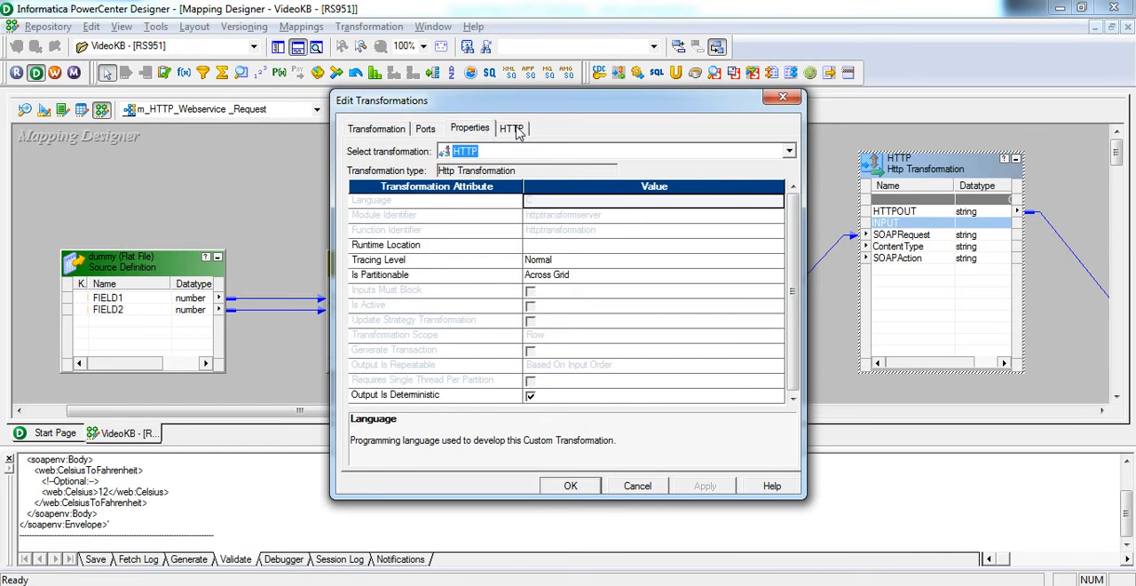
left_click(515, 130)
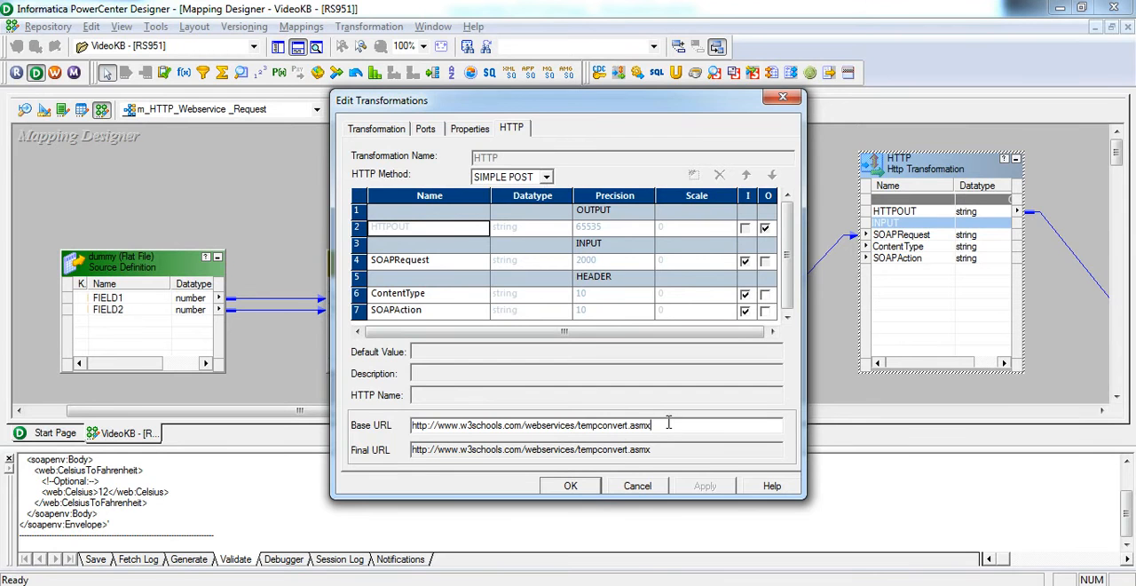
Check the WSDL address in the browser against the transformation's base URL, and return to PowerCenter Designer.
key("alt+Tab")
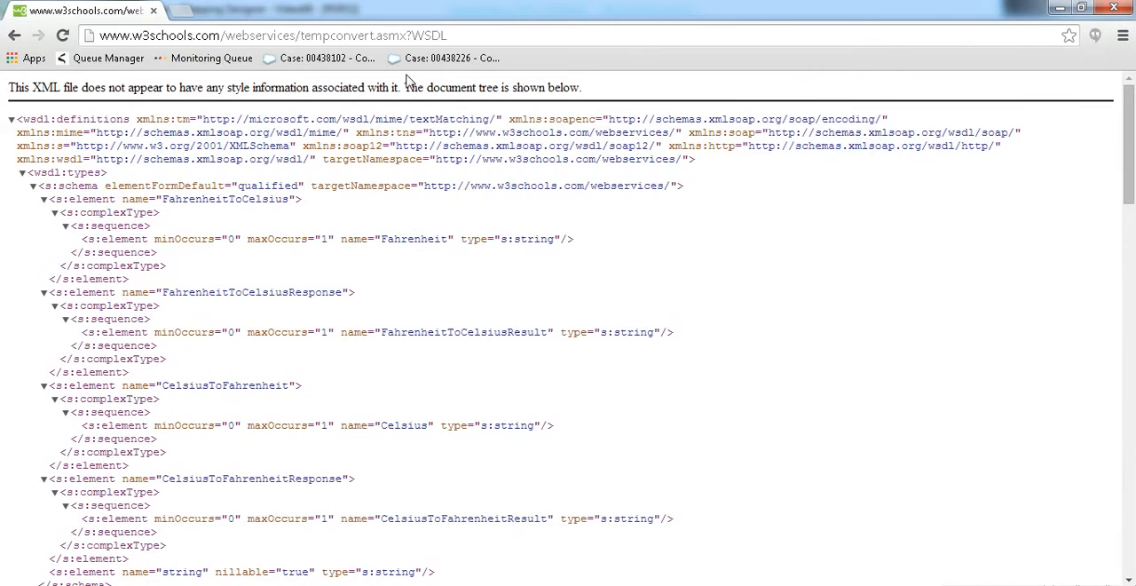
left_click(463, 38)
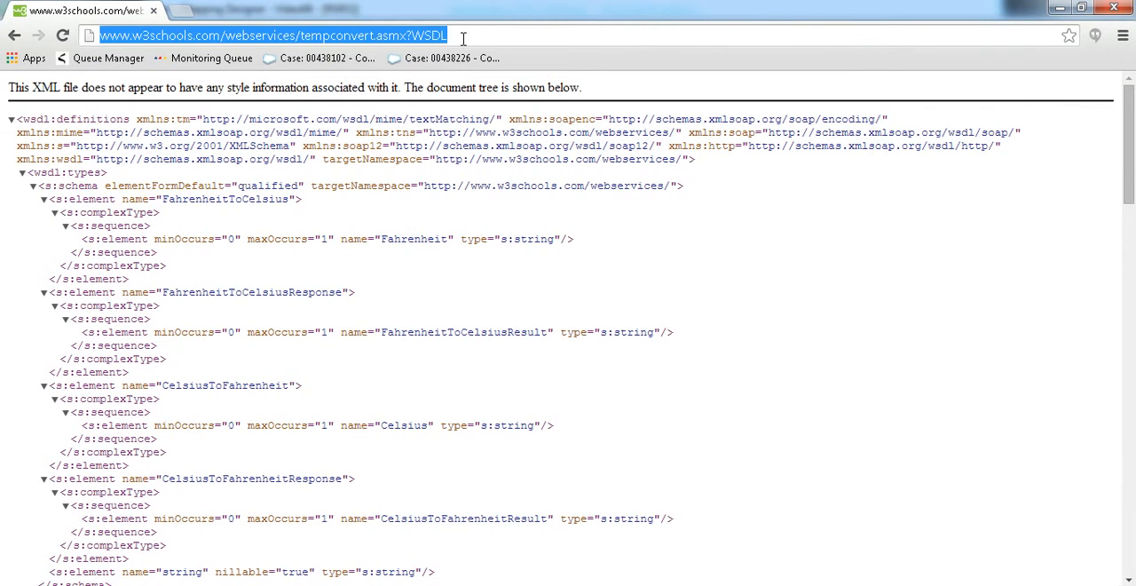
key("alt+Tab")
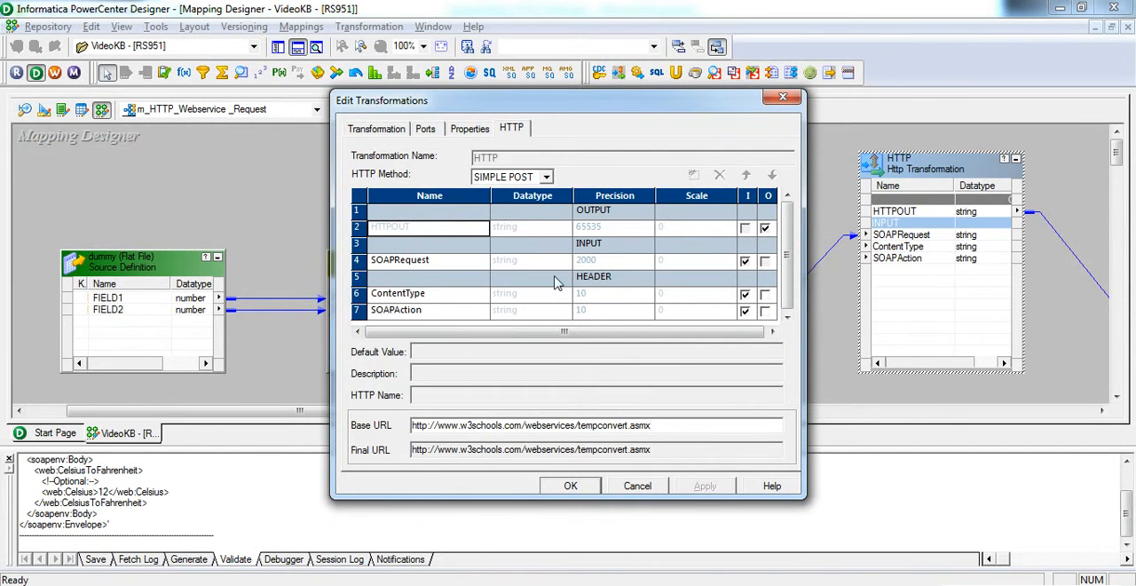
Examine the HTTP name and default value of the ContentType and SOAPAction header ports.
left_click(448, 299)
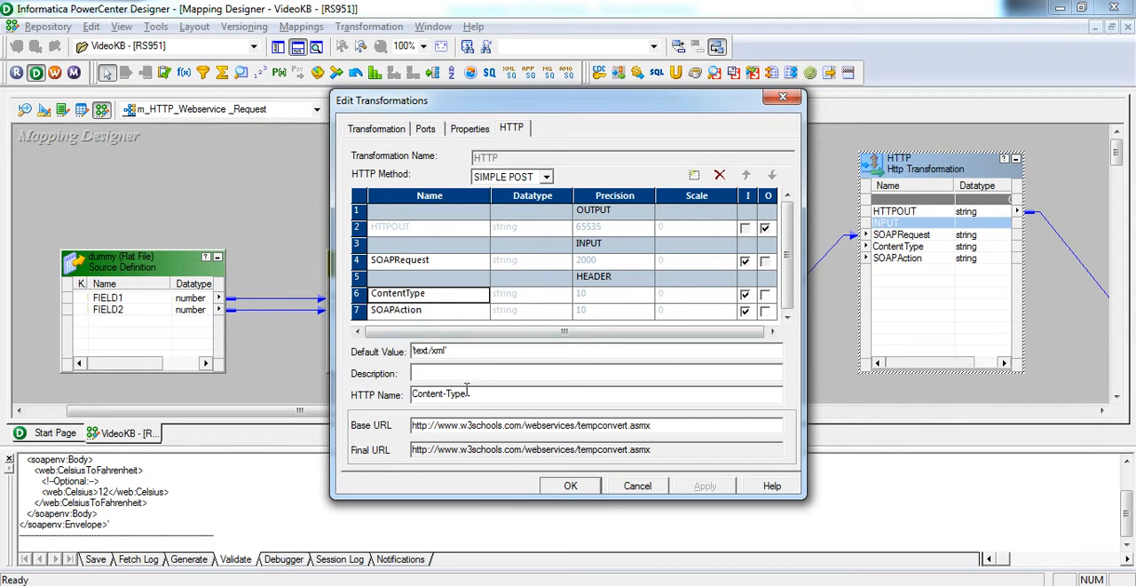
left_click_drag(476, 401, 402, 401)
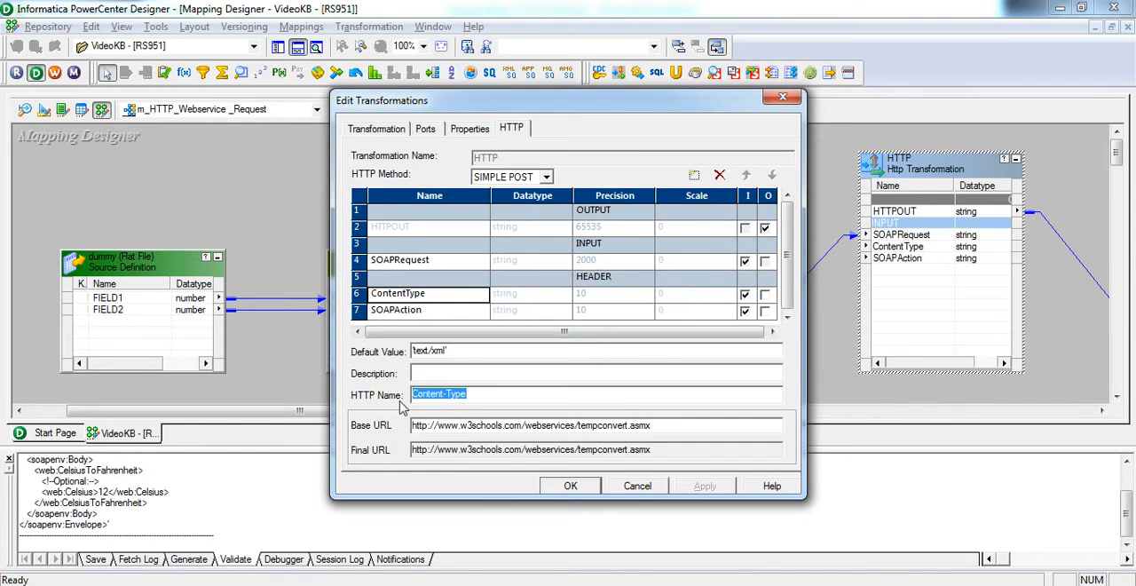
left_click_drag(462, 351, 398, 353)
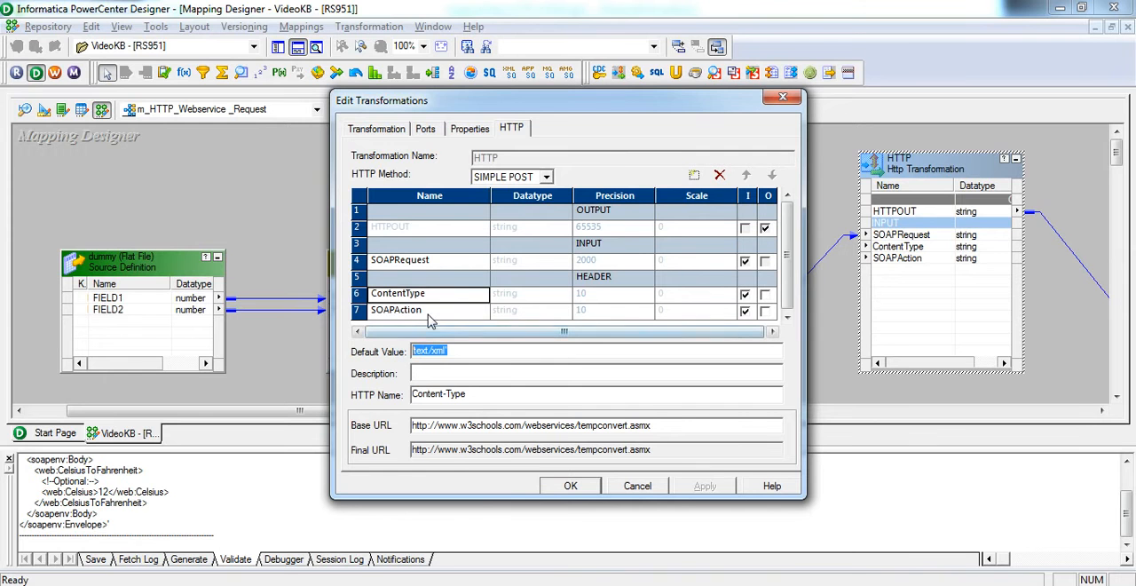
left_click(428, 313)
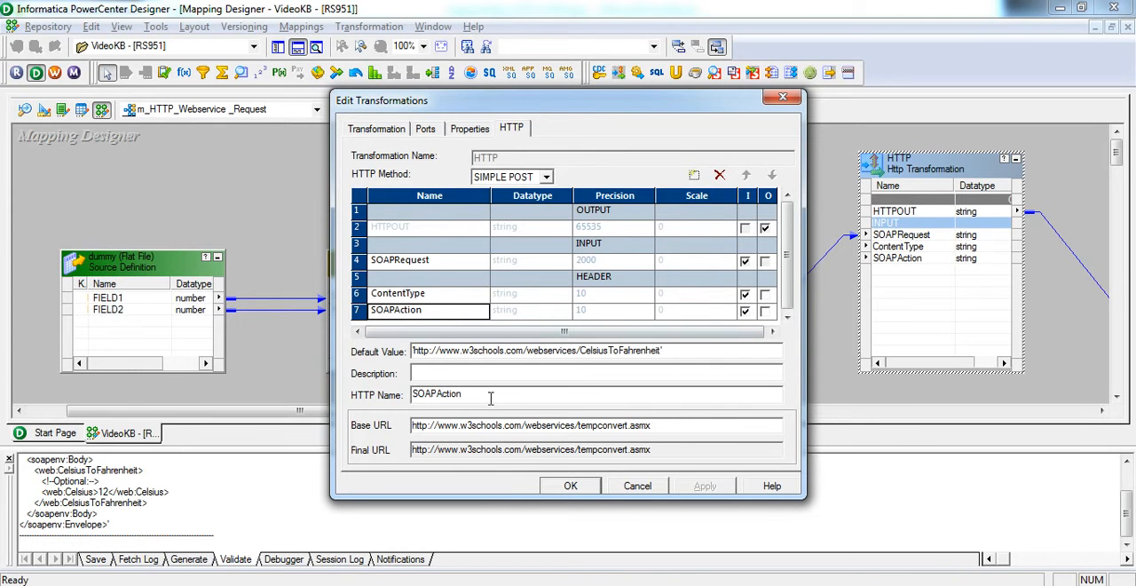
left_click_drag(490, 398, 373, 403)
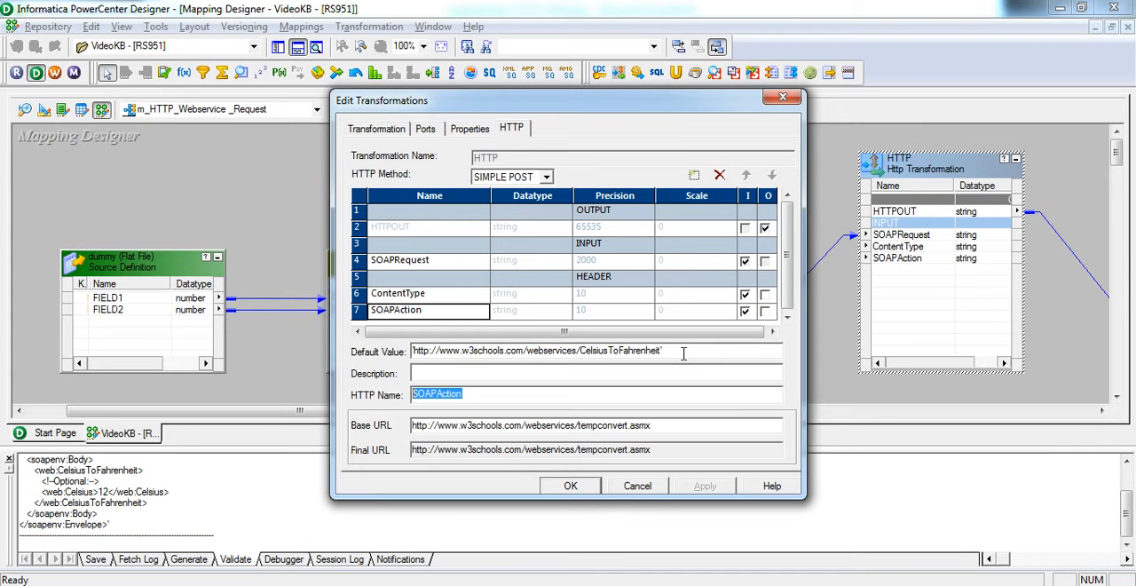
left_click_drag(683, 353, 361, 367)
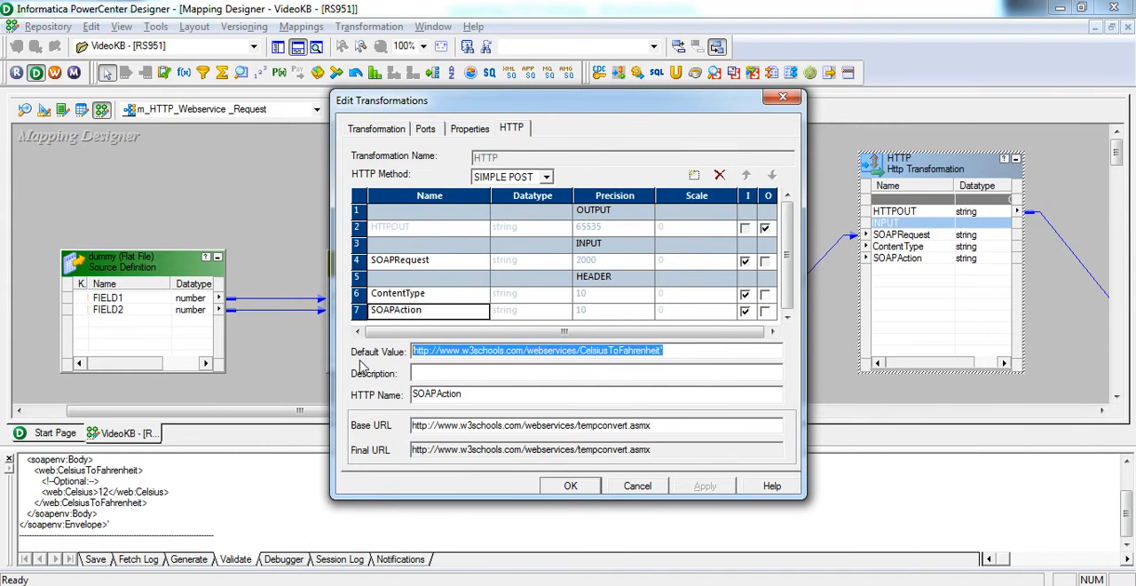
Look up the CelsiusToFahrenheit soapAction in the browser's WSDL, and close the HTTP transformation's settings in PowerCenter Designer.
key("alt+Tab")
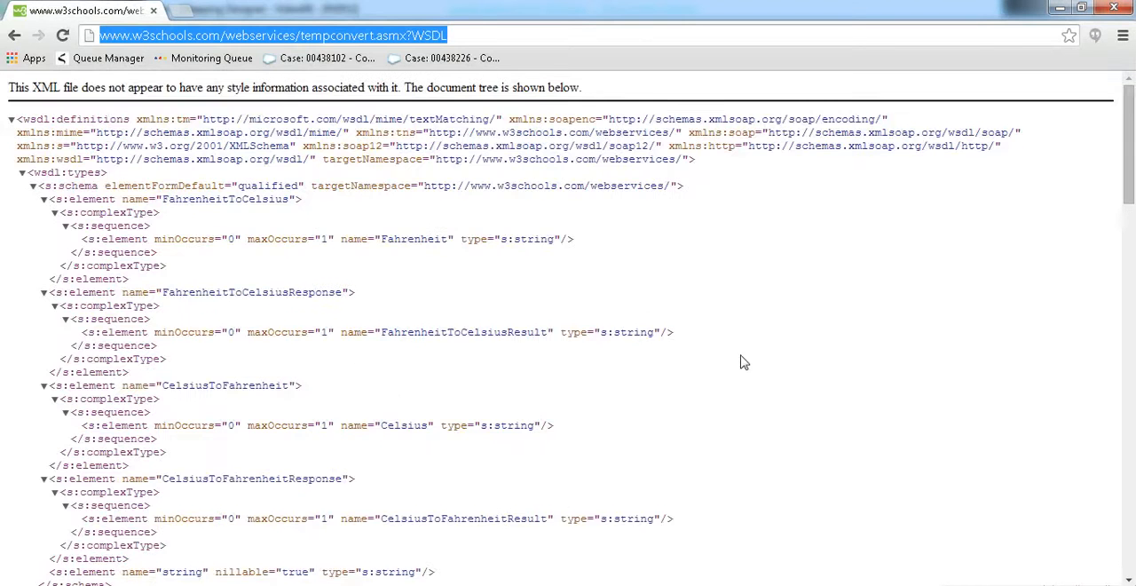
scroll(744, 362, "down", 15)
scroll(744, 362, "down", 1)
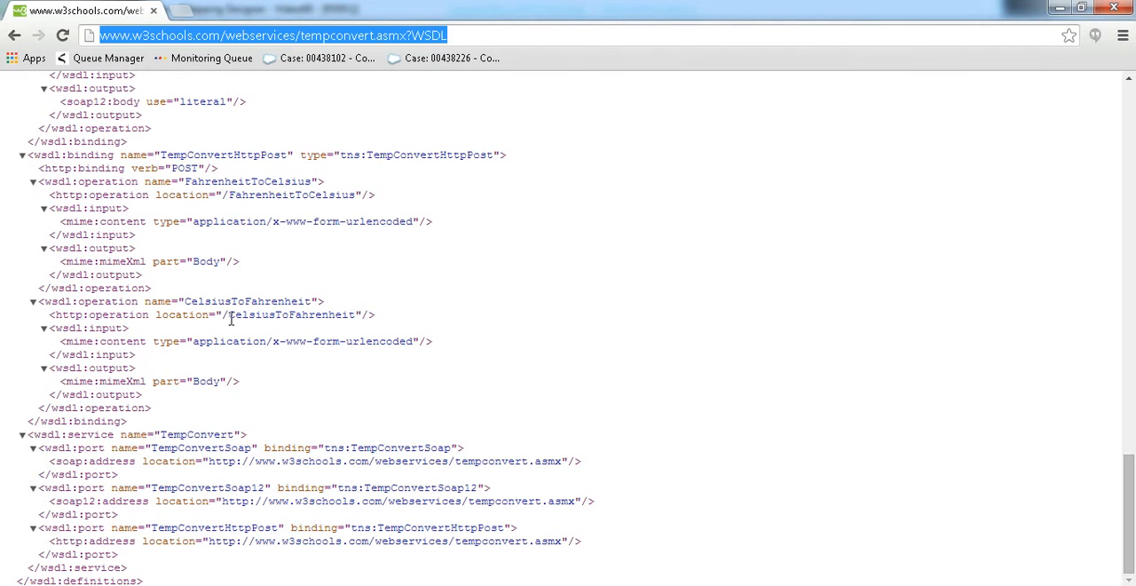
scroll(286, 337, "up", 3)
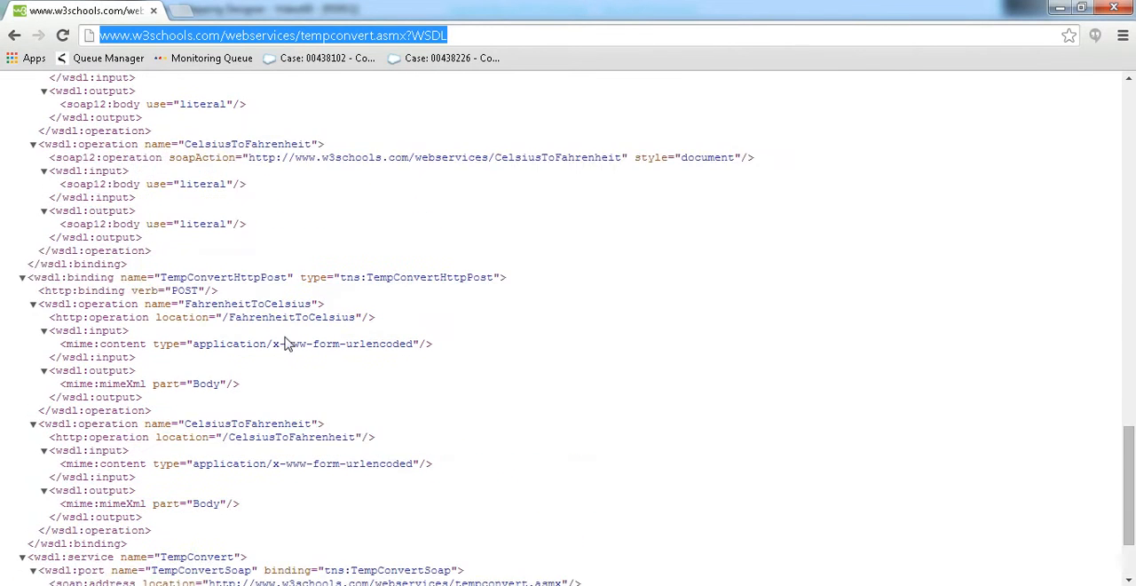
key("alt+Tab")
left_click(571, 485)
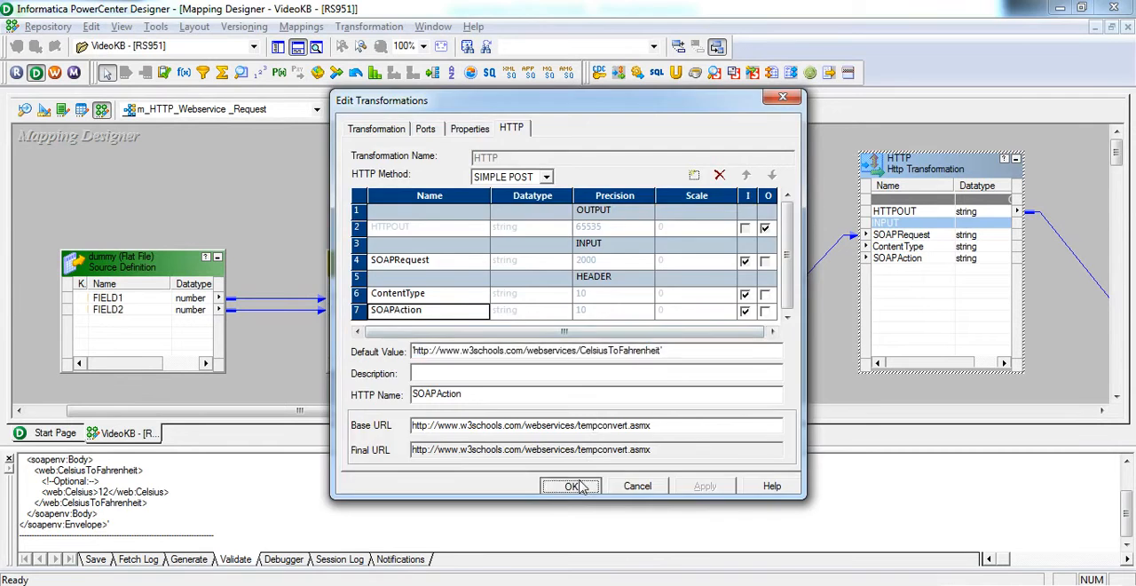
Enlarge the Tgt_FF flat file target definition upward in the mapping.
left_click_drag(513, 411, 626, 417)
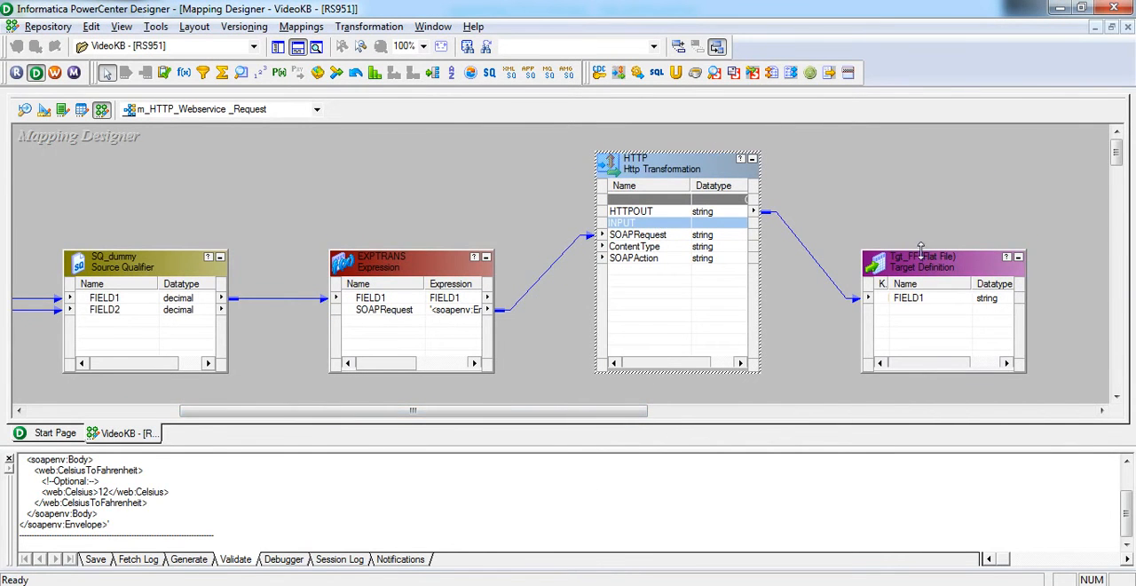
left_click_drag(921, 249, 919, 181)
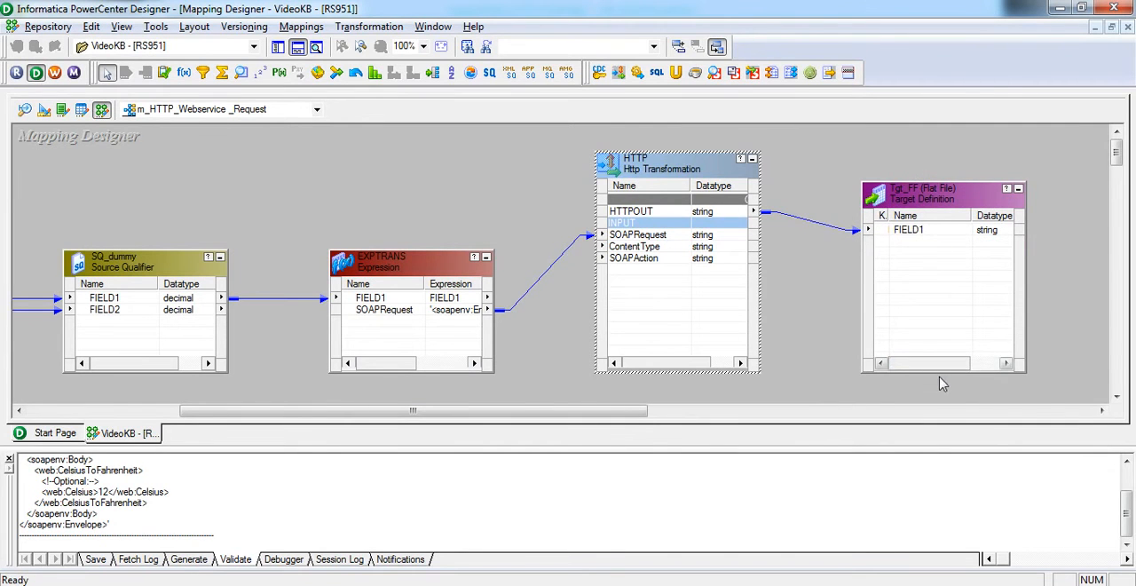
left_click_drag(941, 363, 901, 372)
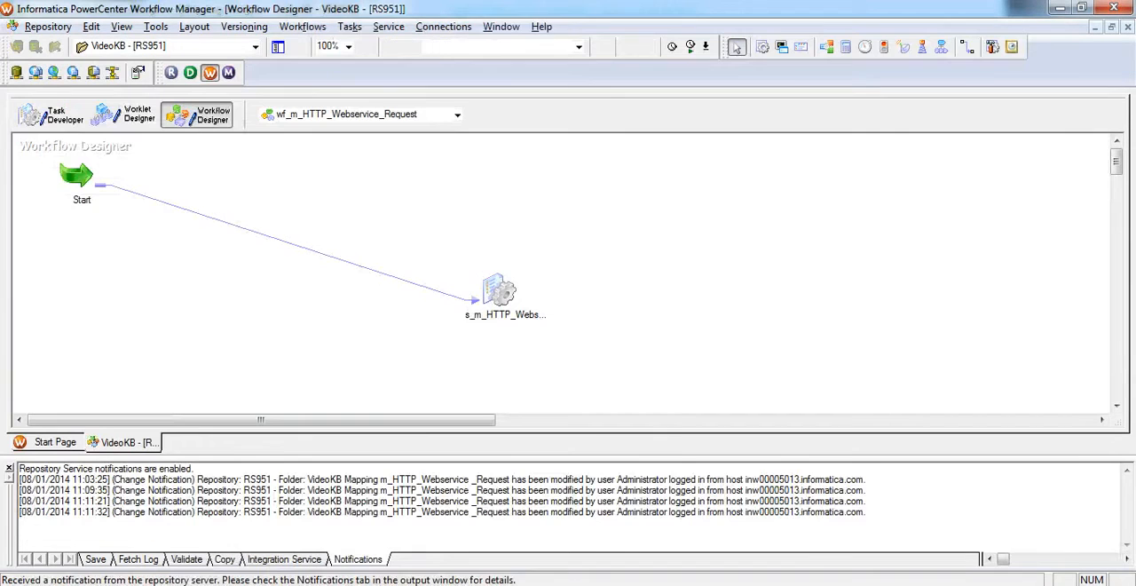
In PowerCenter Workflow Manager, open the s_m_HTTP_Webservice__Request session and examine the SQ_dummy source's file directory and filename properties.
double_click(498, 294)
left_click(495, 114)
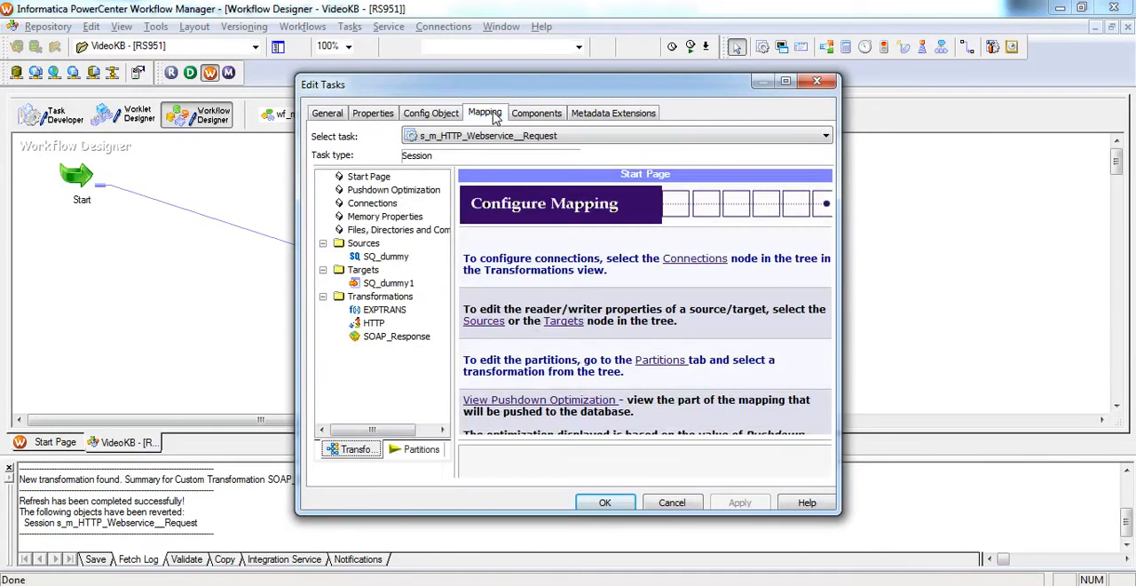
left_click(378, 257)
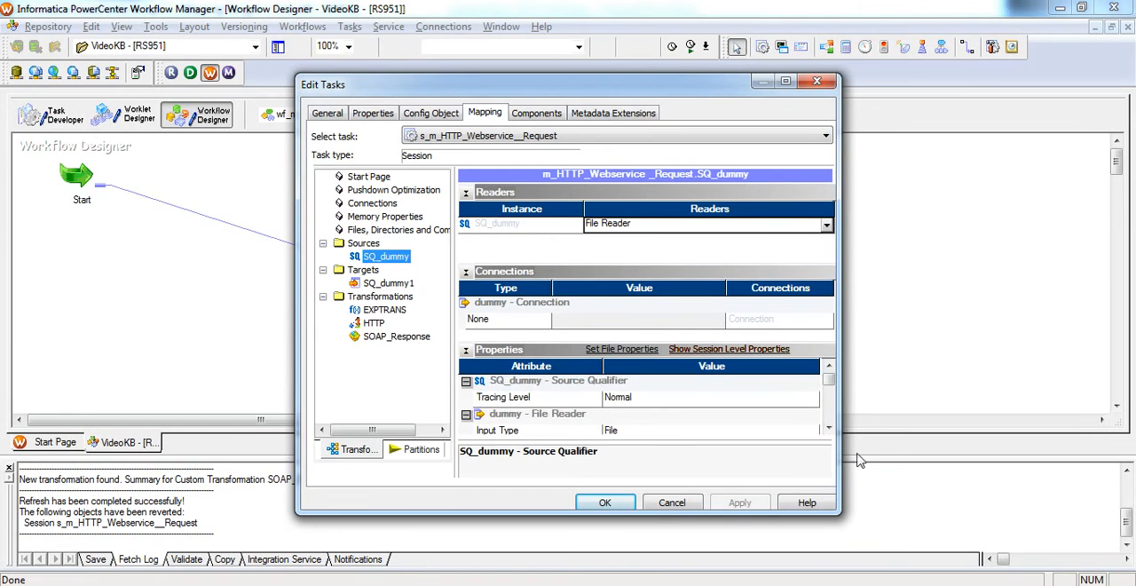
left_click(830, 433)
left_click(830, 433)
left_click(830, 433)
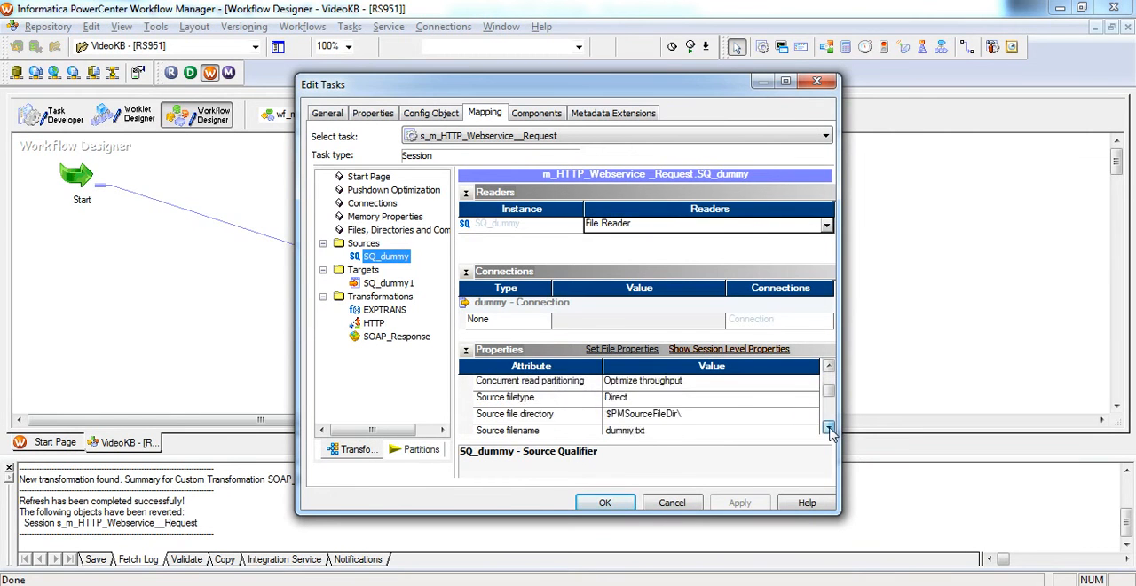
left_click(830, 433)
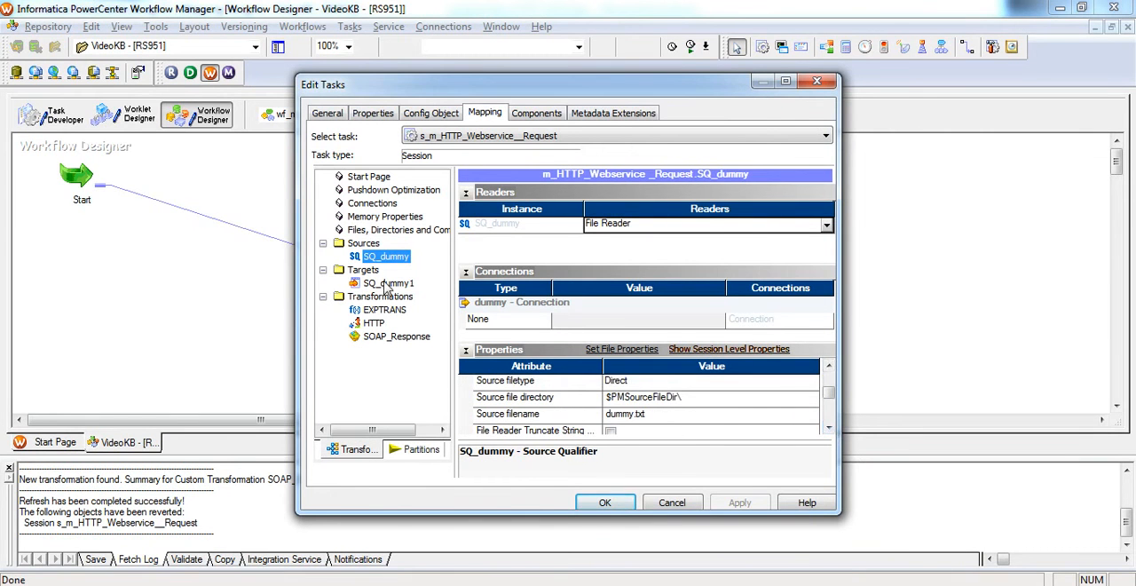
Examine the file writer properties of the SQ_dummy1 target, and close the session's settings.
left_click(387, 284)
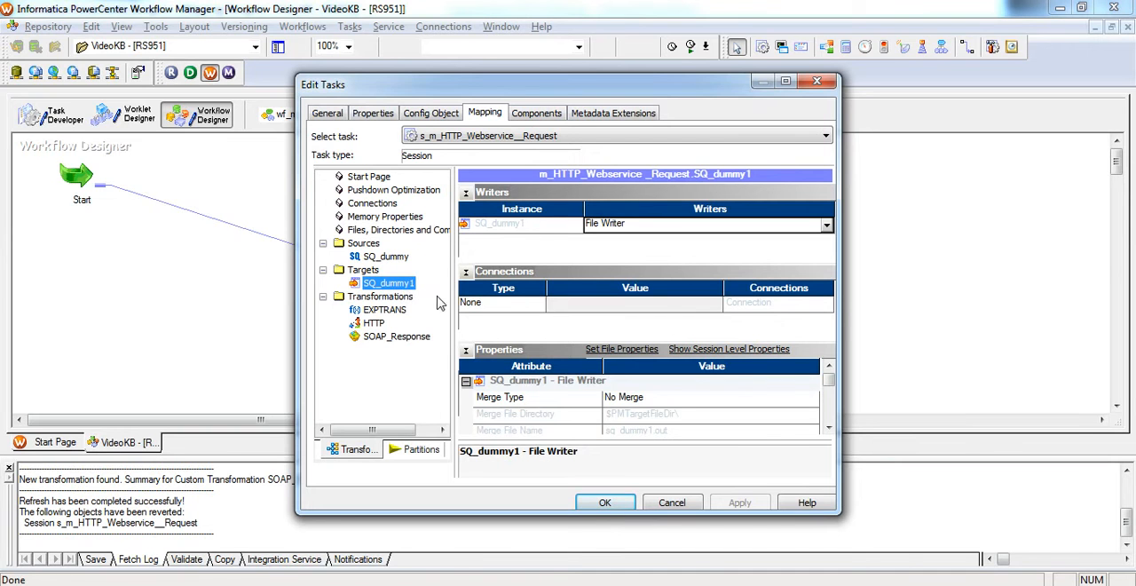
left_click(828, 428)
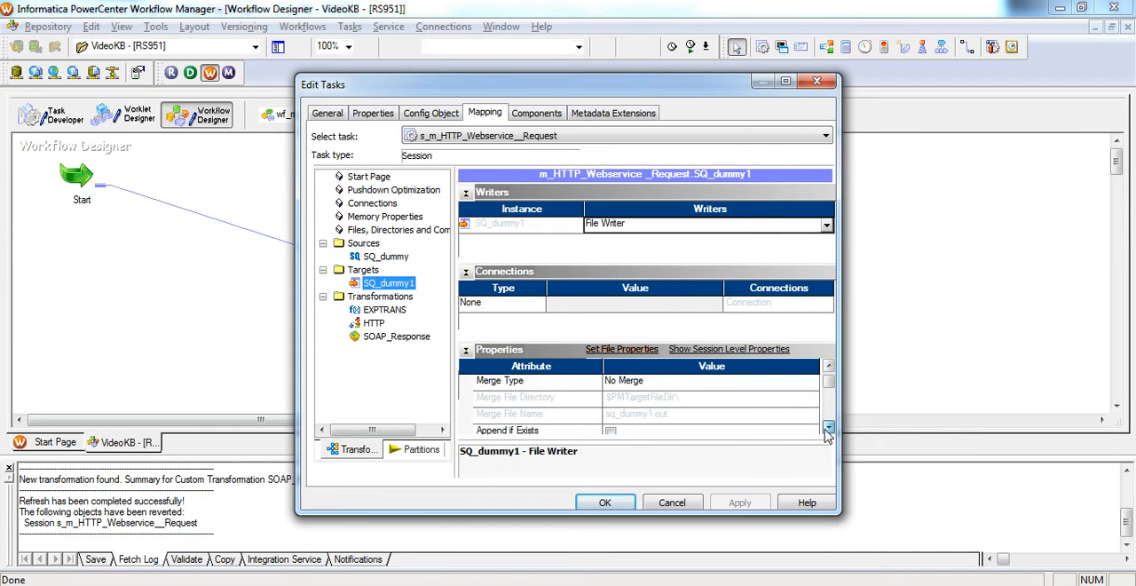
left_click(828, 428)
left_click(828, 427)
left_click(828, 428)
left_click(828, 428)
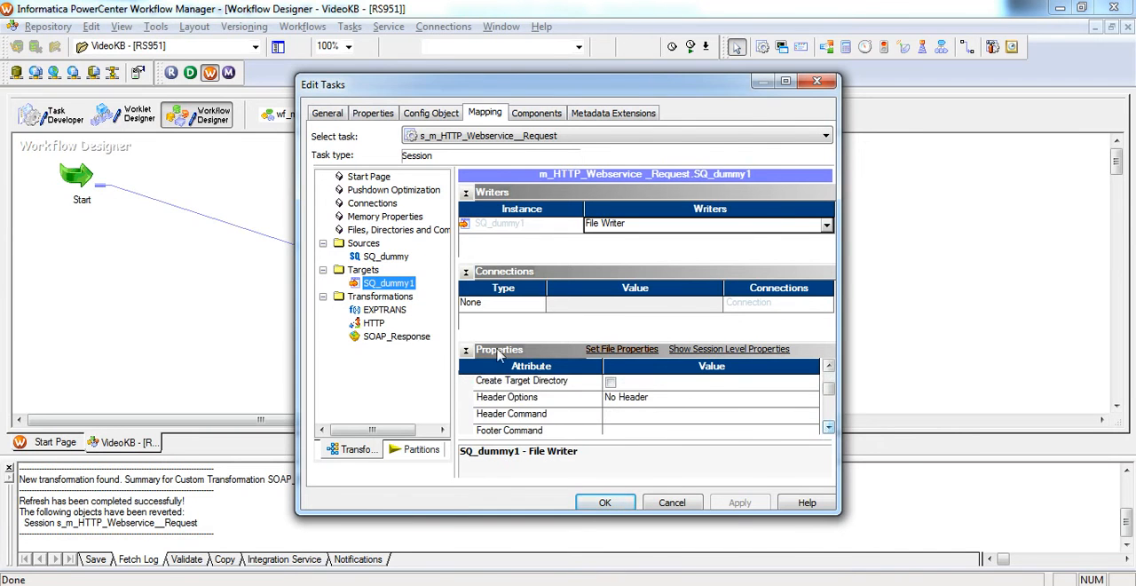
left_click(607, 501)
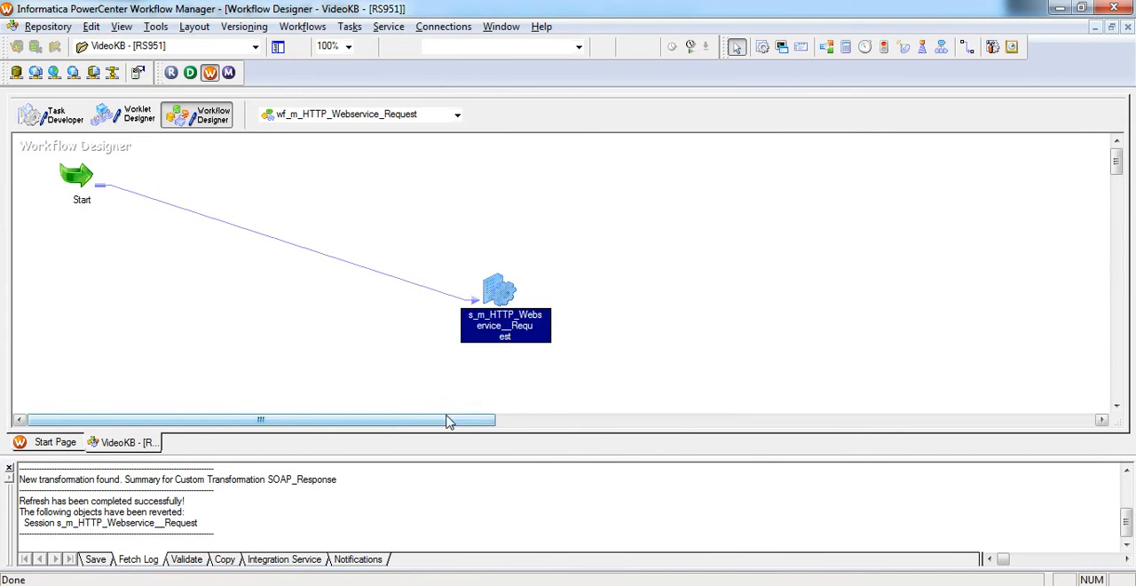
Start the wf_m_HTTP_Webservice_Request workflow, and open the session log of s_m_HTTP_Webservice__Request in Workflow Monitor.
right_click(368, 349)
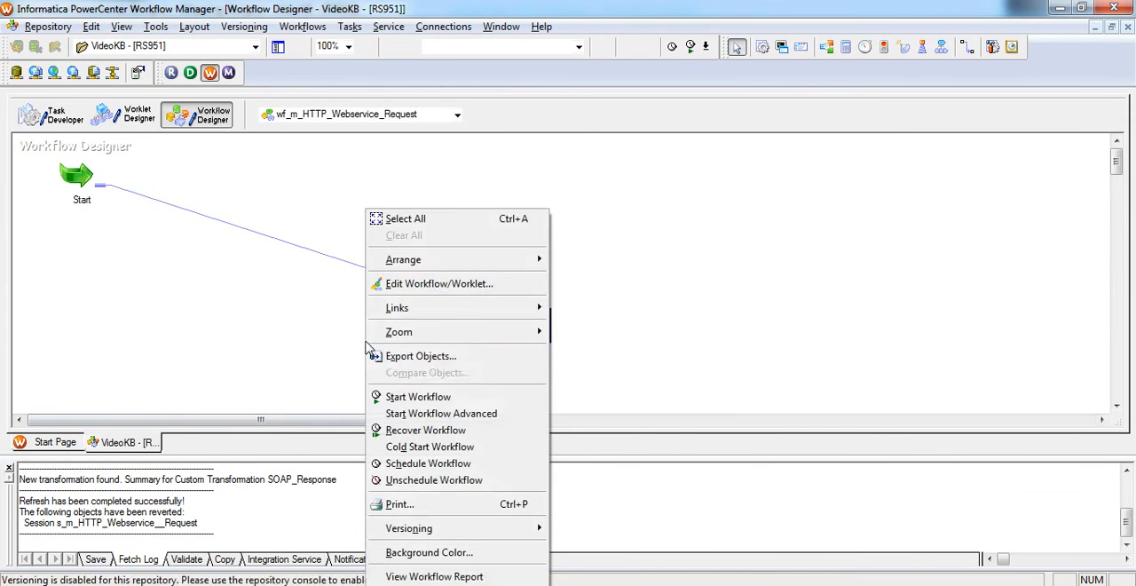
left_click(404, 395)
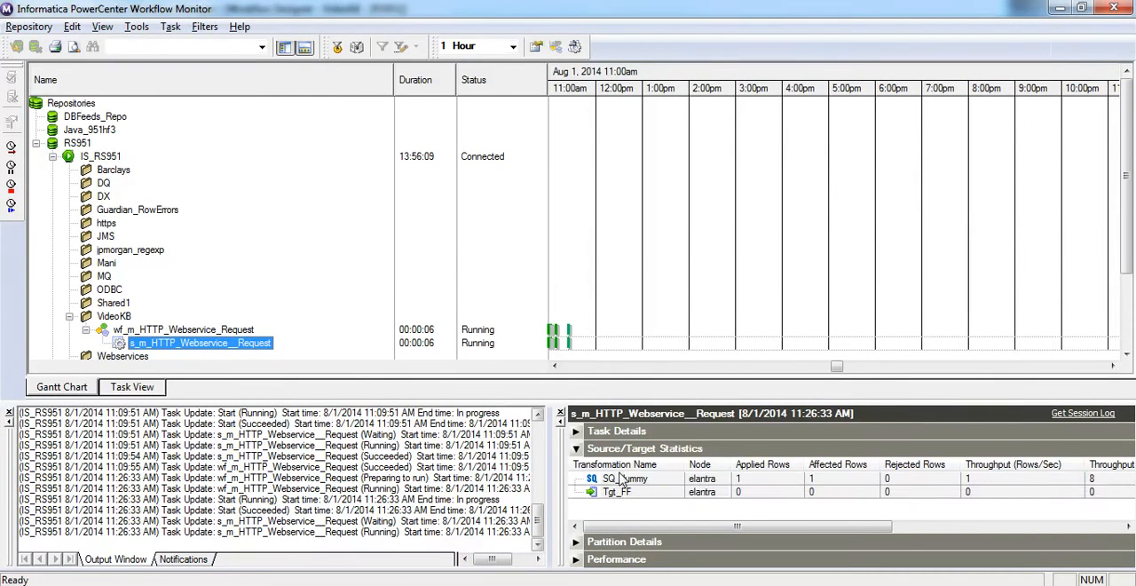
left_click(575, 46)
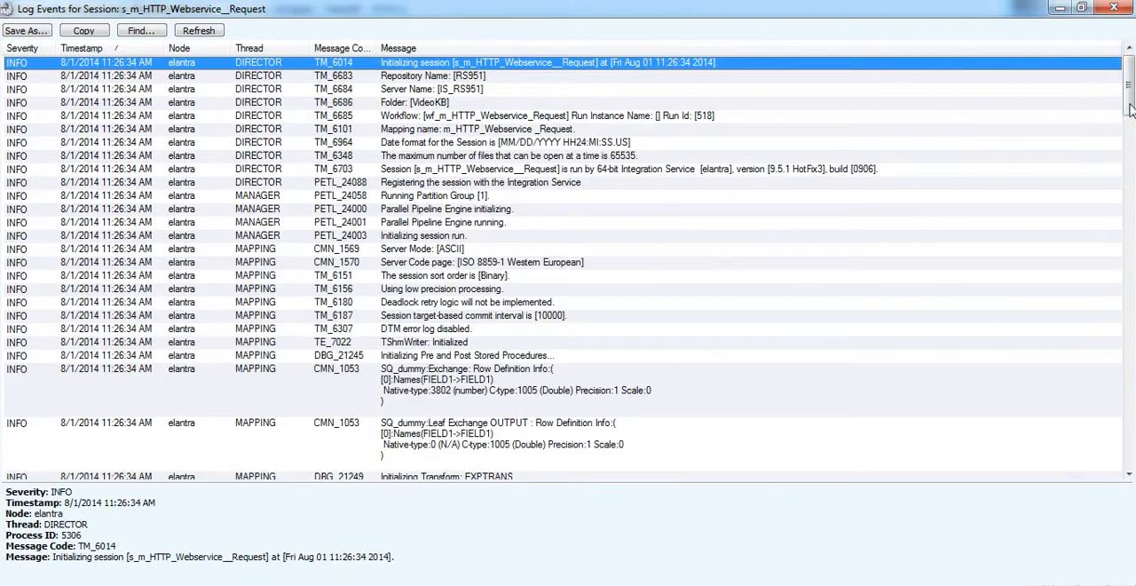
Examine the SOAPRequest expression, HTTP request body and HTTP response body in the session log, and close the log.
left_click_drag(1129, 108, 1131, 296)
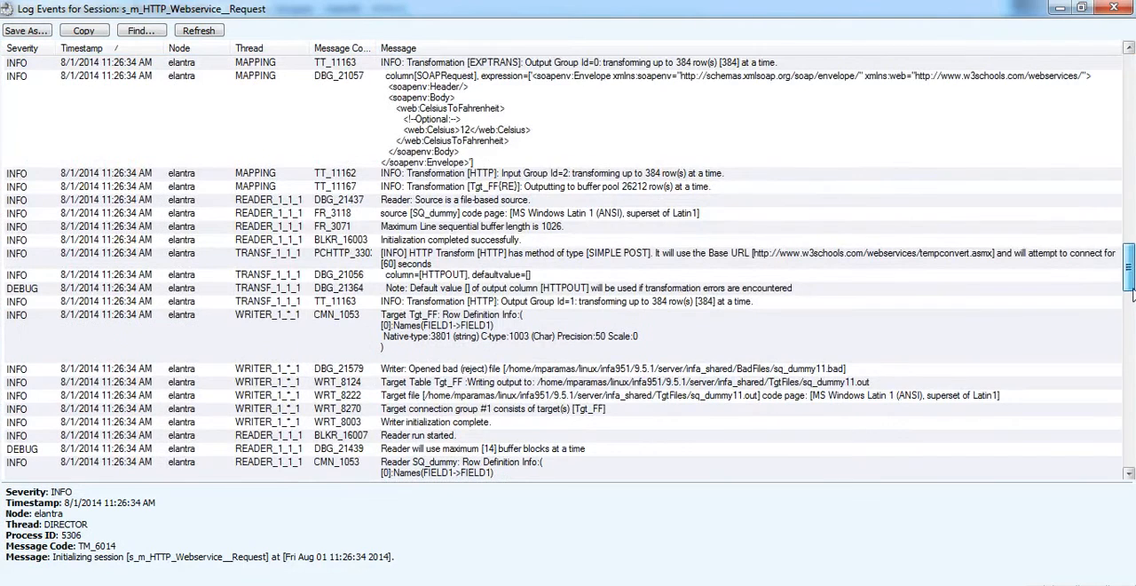
left_click(930, 157)
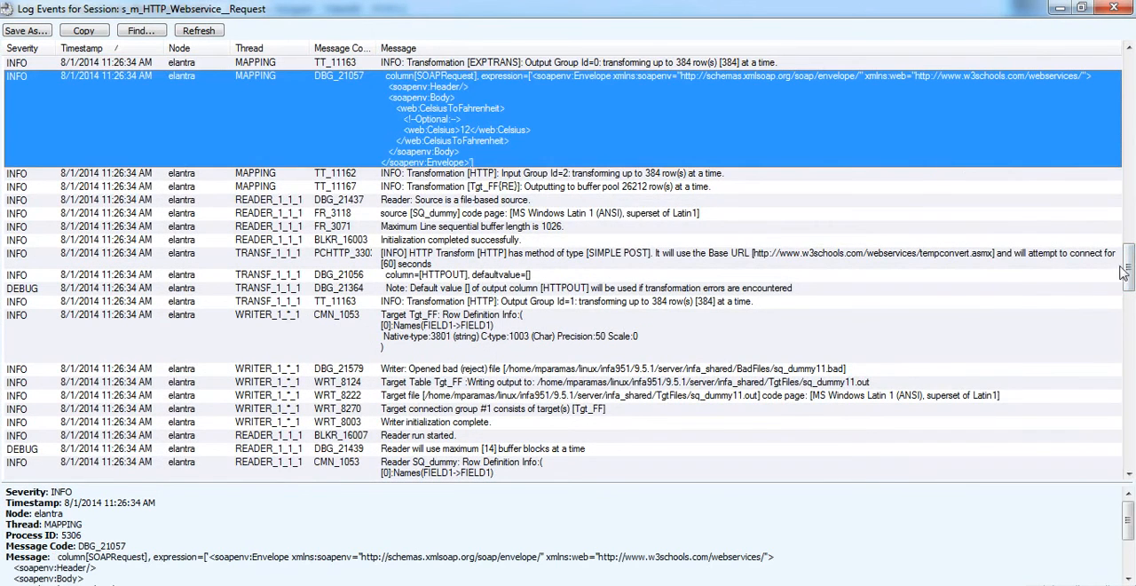
left_click_drag(1123, 271, 1125, 355)
left_click(721, 367)
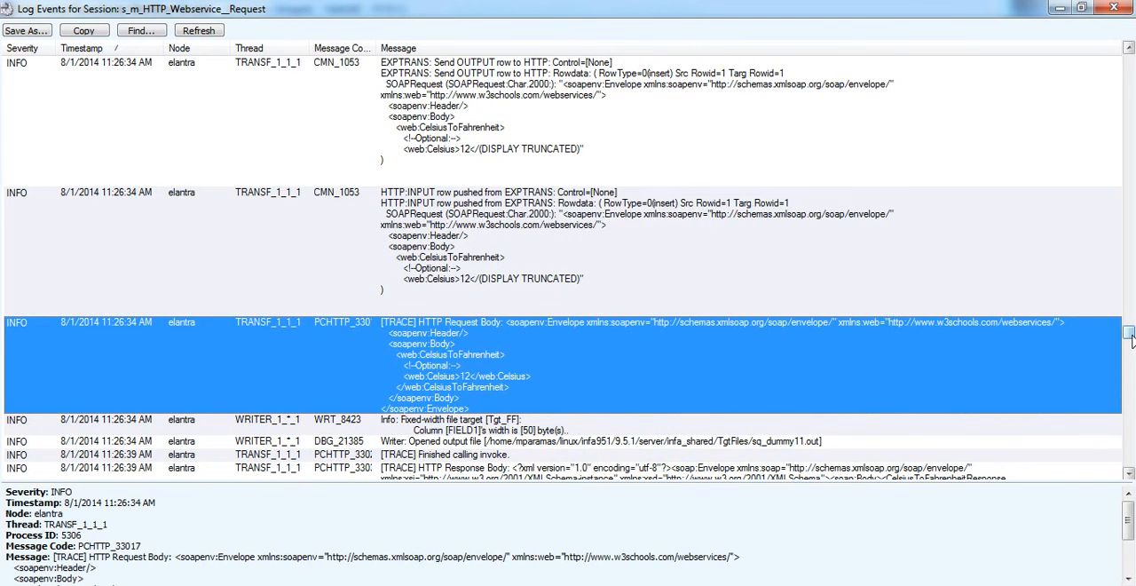
left_click_drag(1131, 341, 1130, 351)
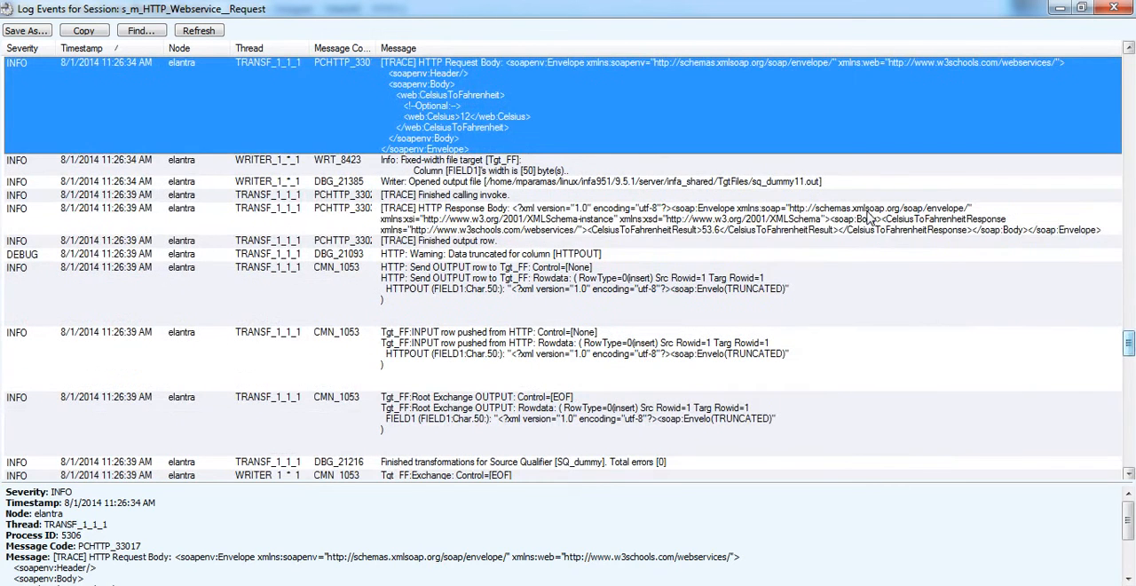
left_click(751, 222)
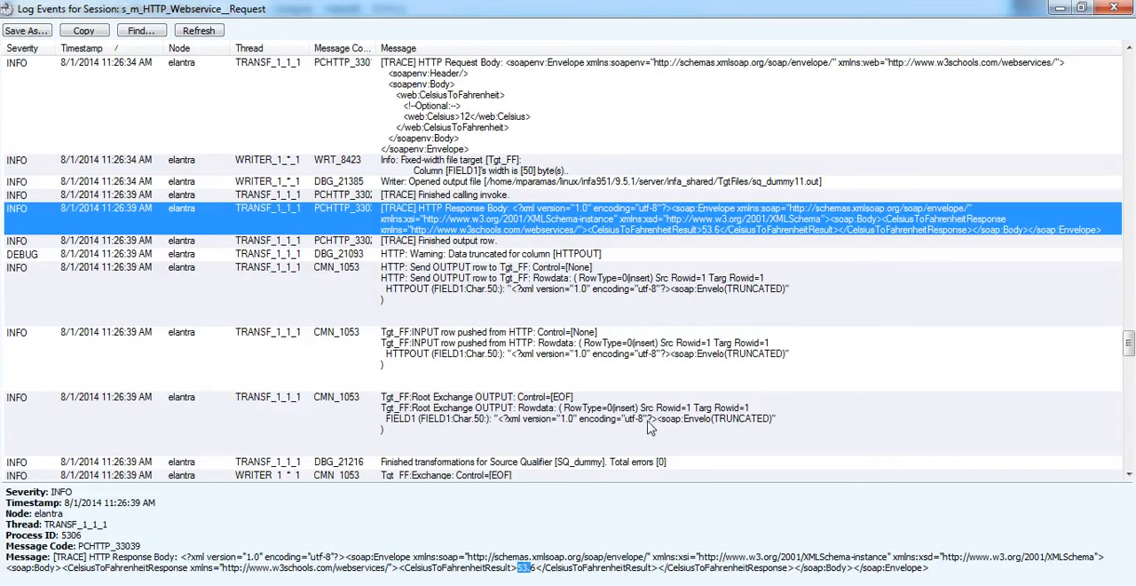
left_click(1120, 15)
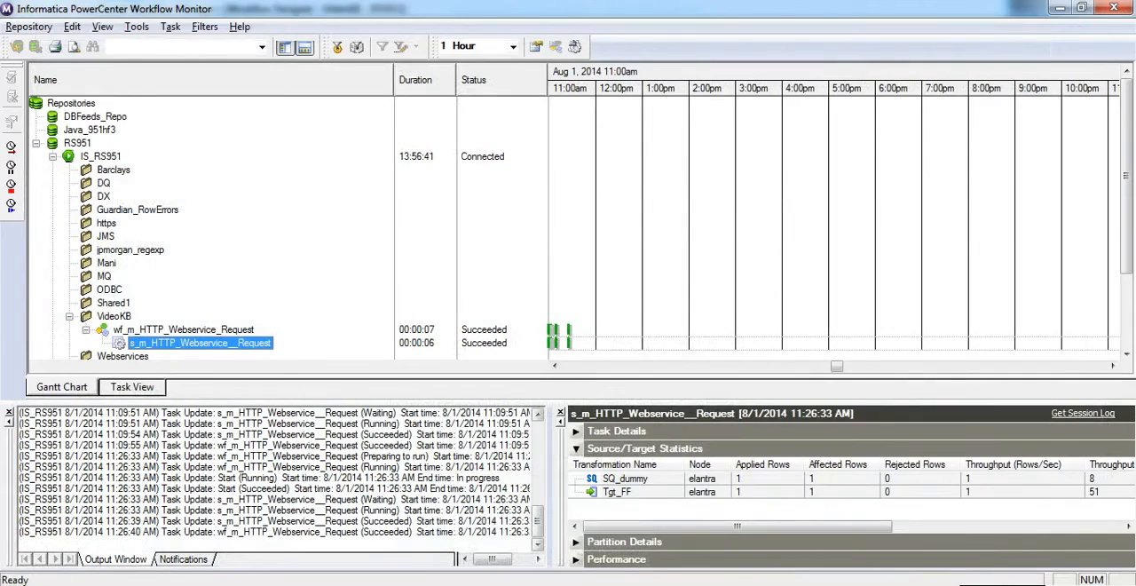
Switch to FileZilla and refresh the remote TgtFiles directory listing.
key("alt+Tab")
key("alt+Tab")
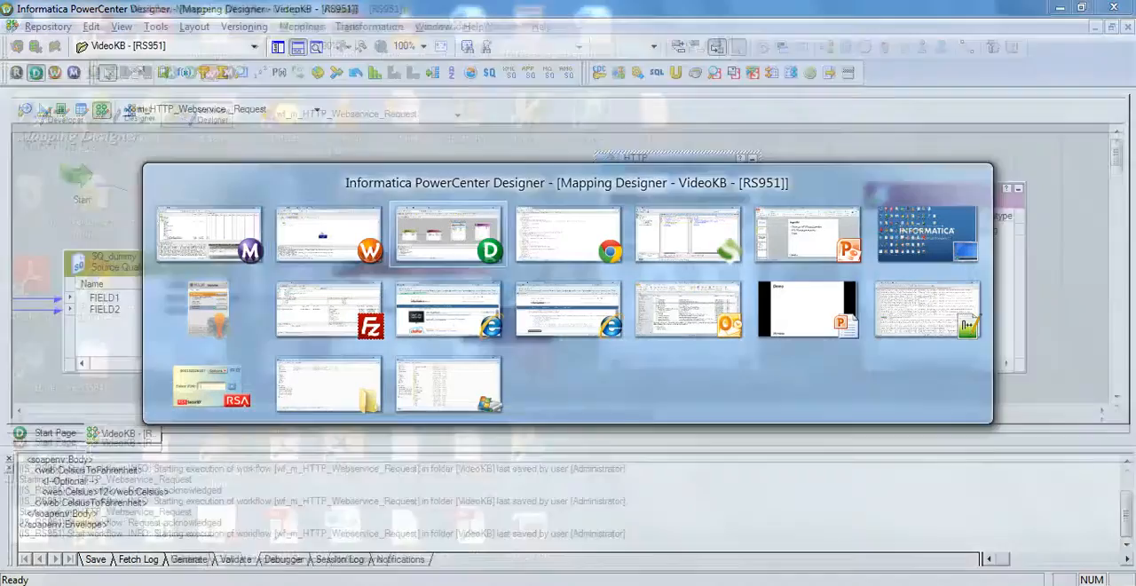
key("alt+Tab")
key("alt+Tab")
key("alt+Tab")
key("alt+Tab")
key("alt+Tab")
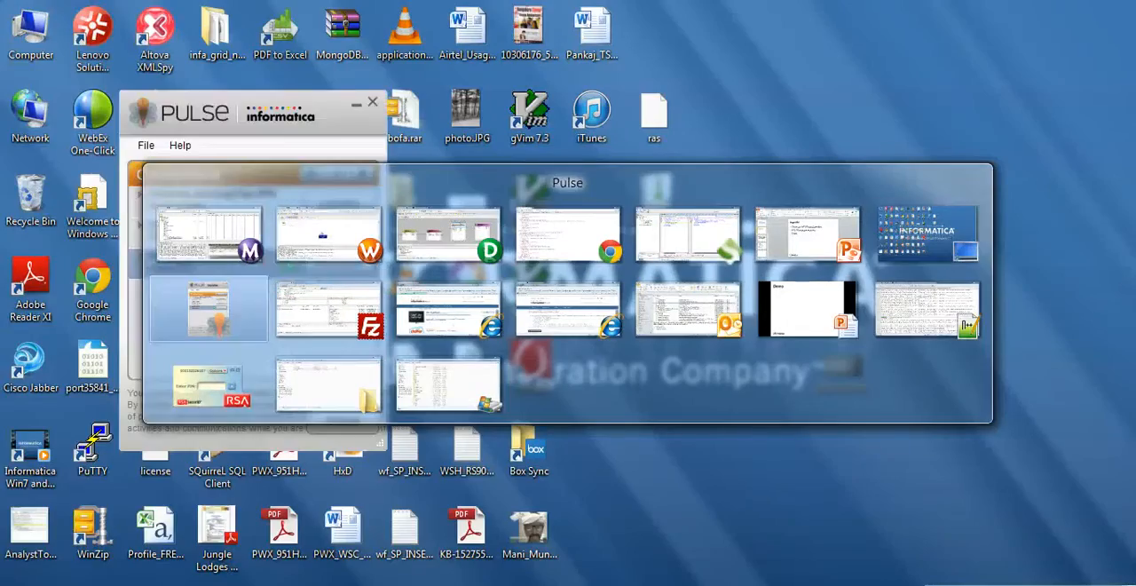
key("alt+Tab")
right_click(709, 364)
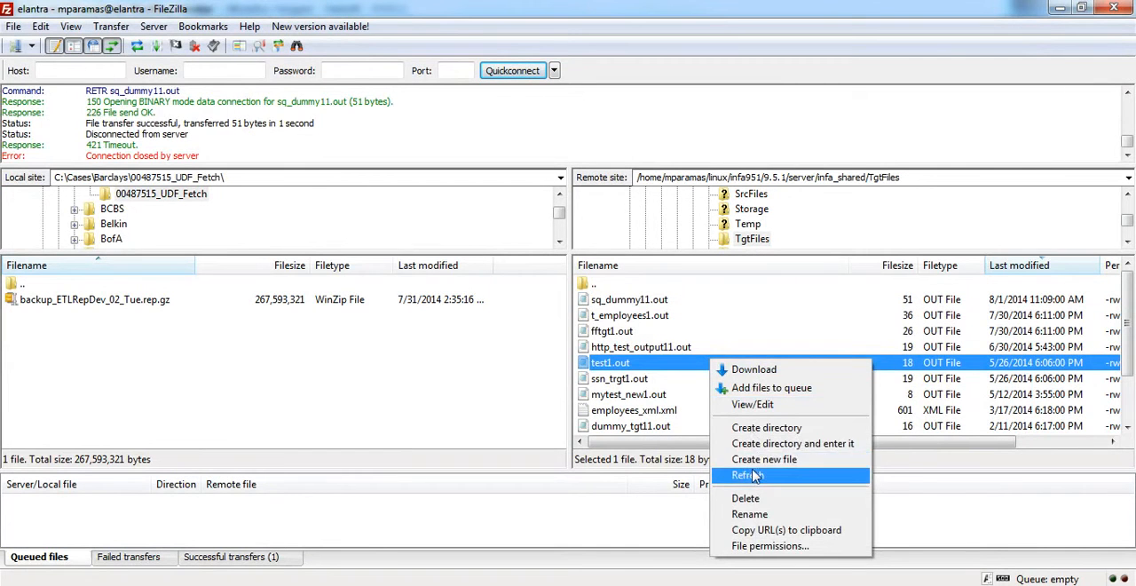
left_click(755, 477)
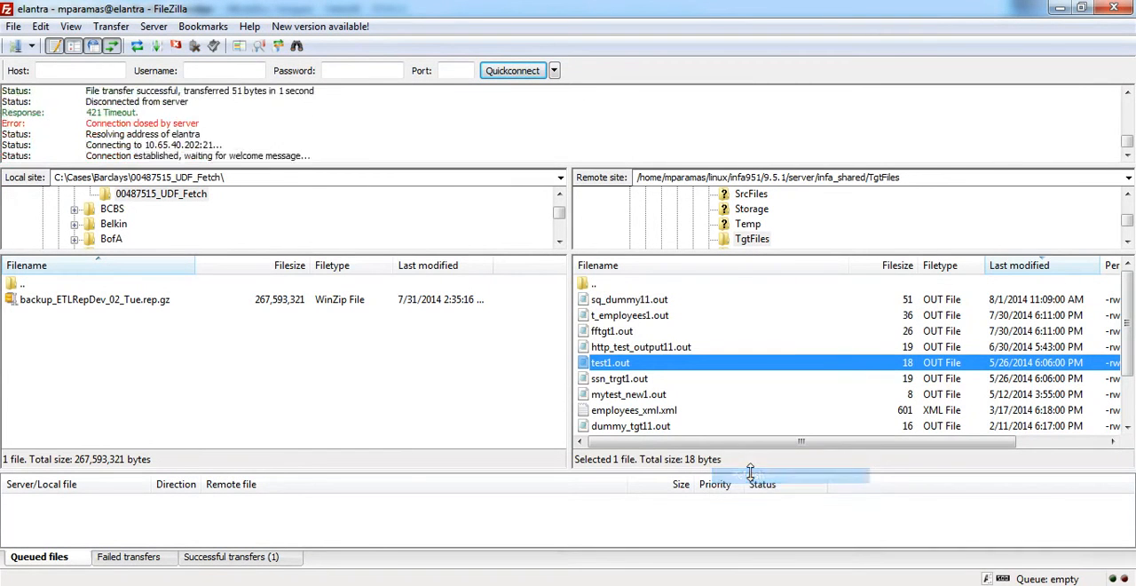
Open the remote file sq_dummy11.out for viewing, examine its XML content, and close it.
right_click(624, 304)
left_click(648, 344)
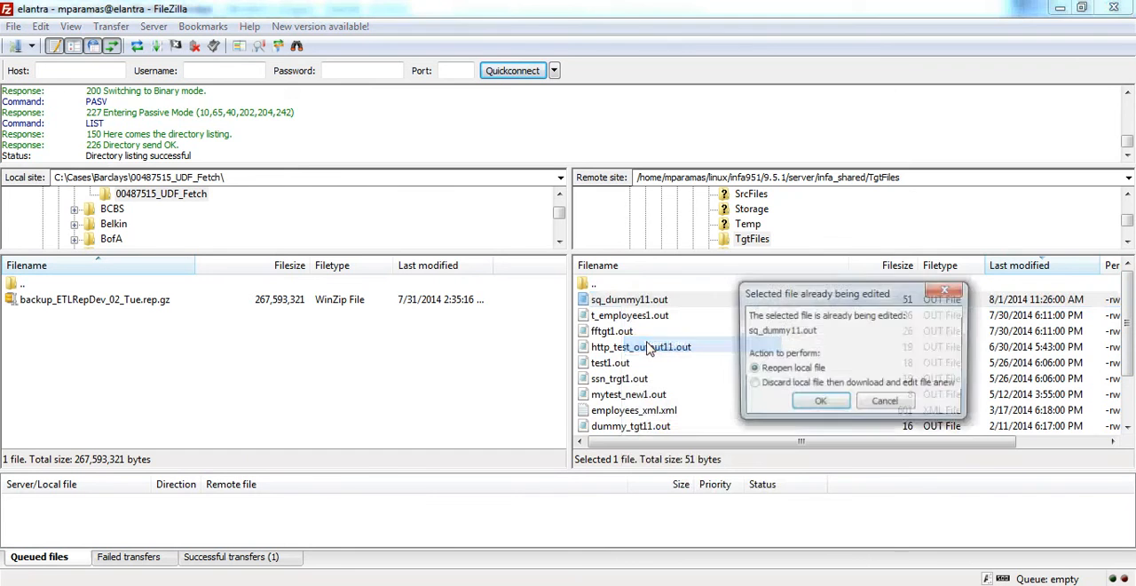
left_click(818, 404)
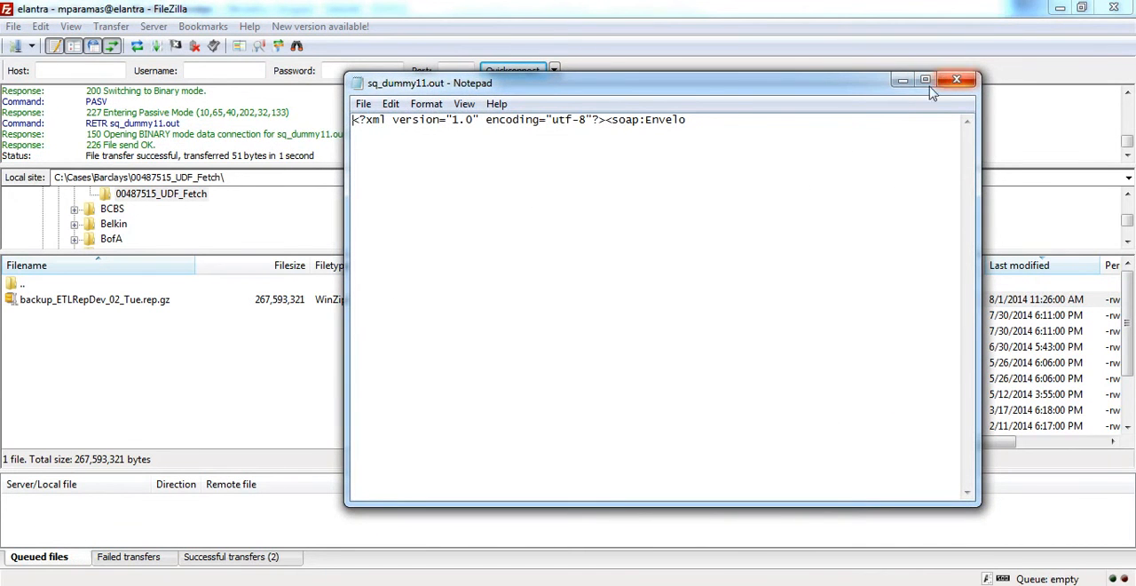
left_click_drag(405, 130, 340, 120)
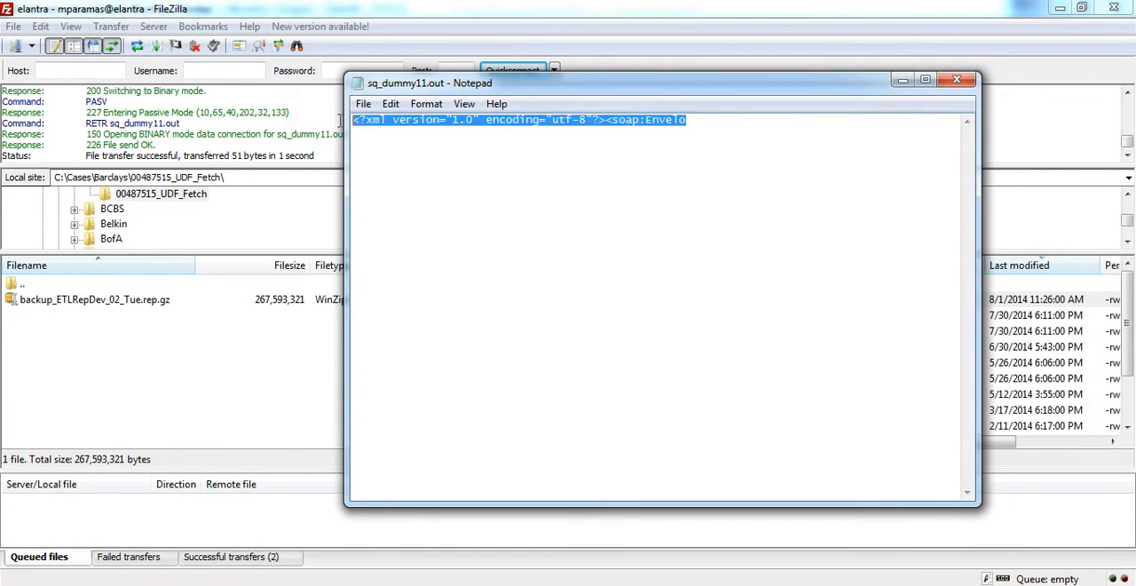
left_click(956, 81)
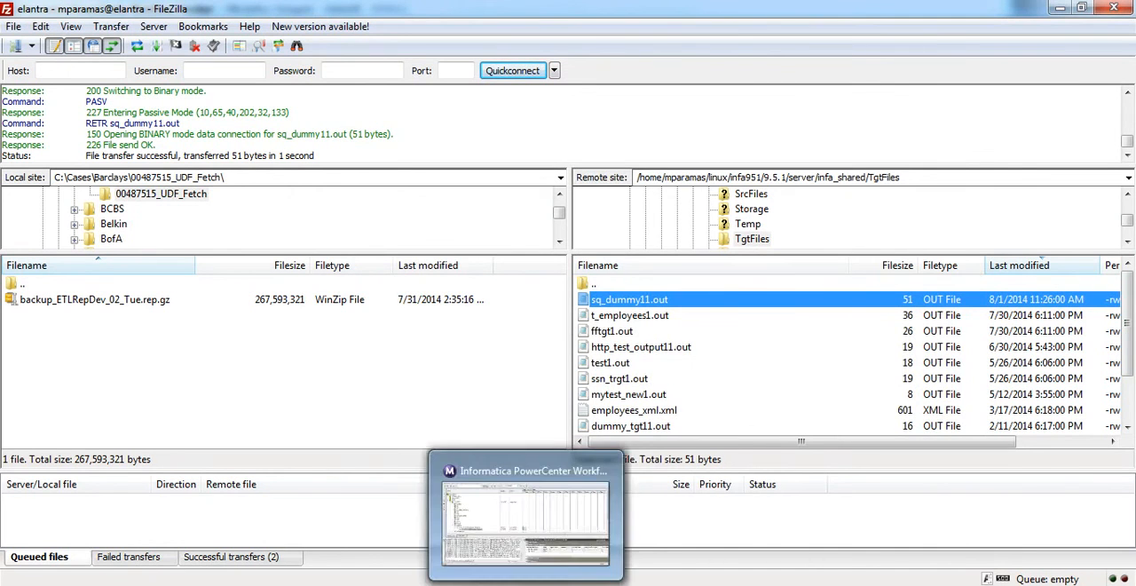
Open SOAP_Response.xml from the HTTP_SOAP_Reqest Files folder in Notepad++, examine its SOAP envelope, and return to PowerCenter Designer.
key("alt+Tab")
key("Tab")
key("Tab")
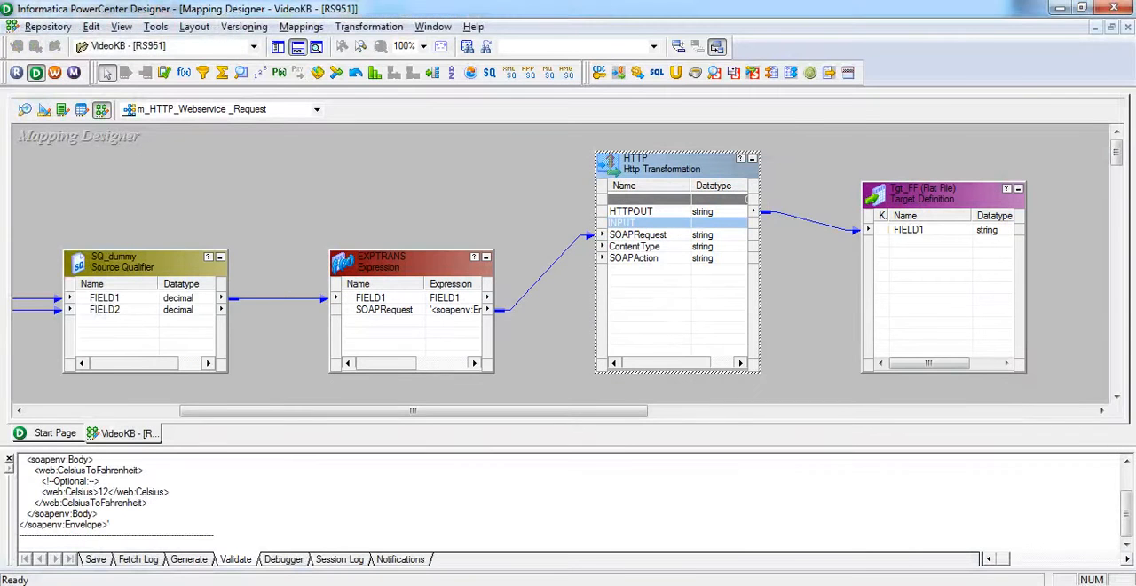
left_click(450, 475)
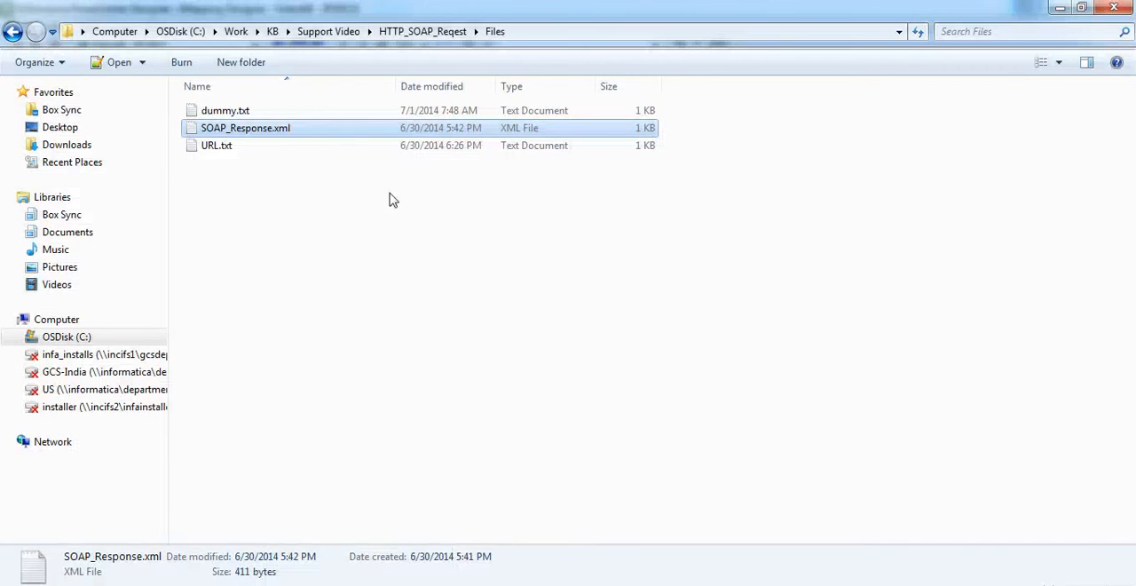
right_click(264, 129)
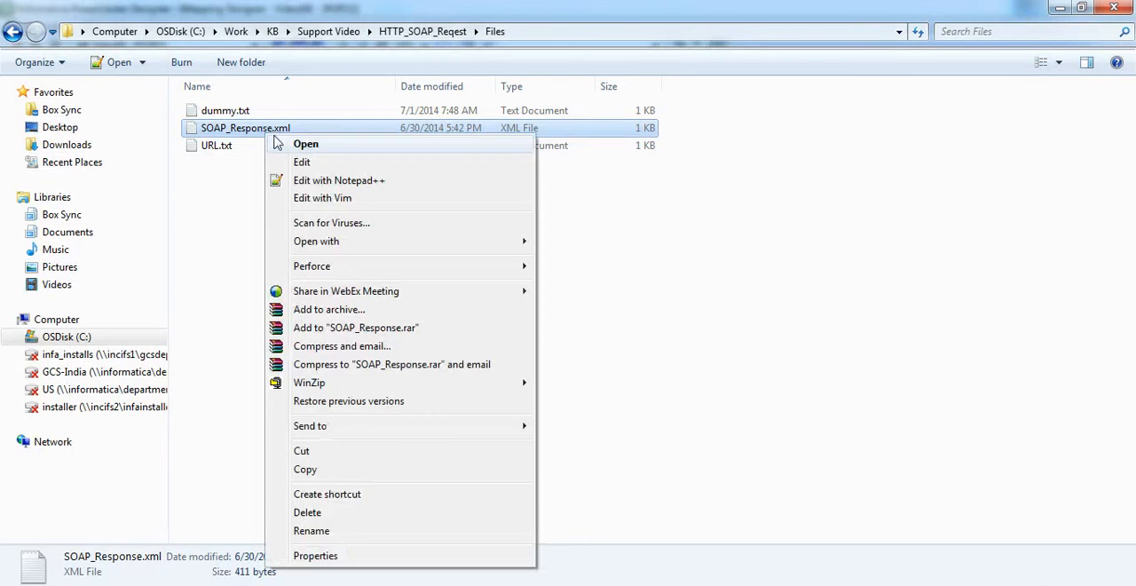
left_click(307, 182)
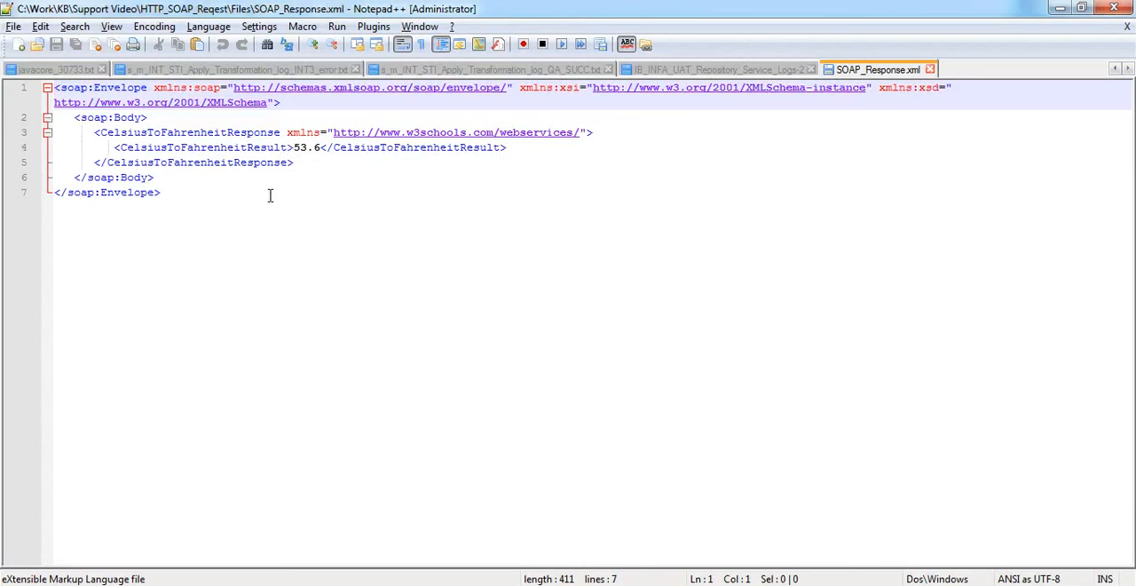
left_click_drag(175, 189, 55, 101)
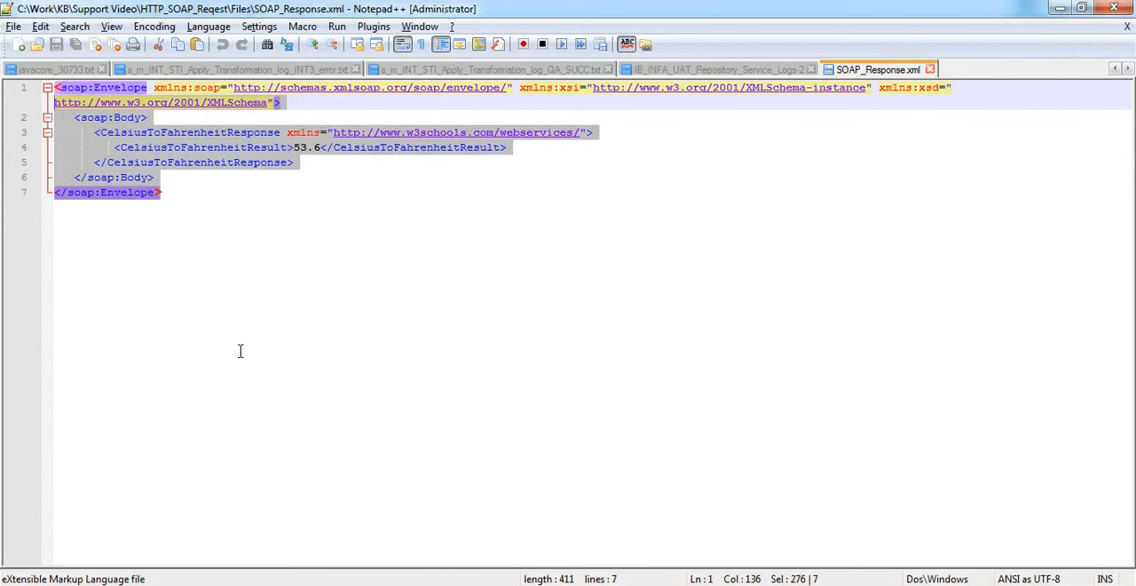
key("alt+Tab")
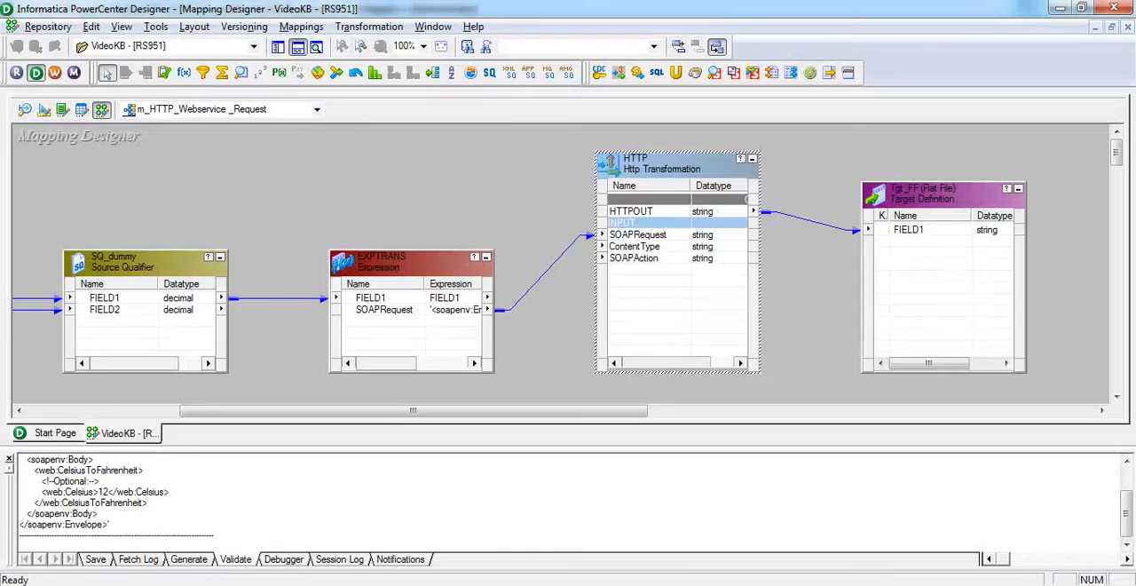
Shift Tgt_FF away from the HTTP transformation, and create an XML Parser from SOAP_Response.xml using Hierarchy Relationships views.
left_click_drag(894, 199, 999, 195)
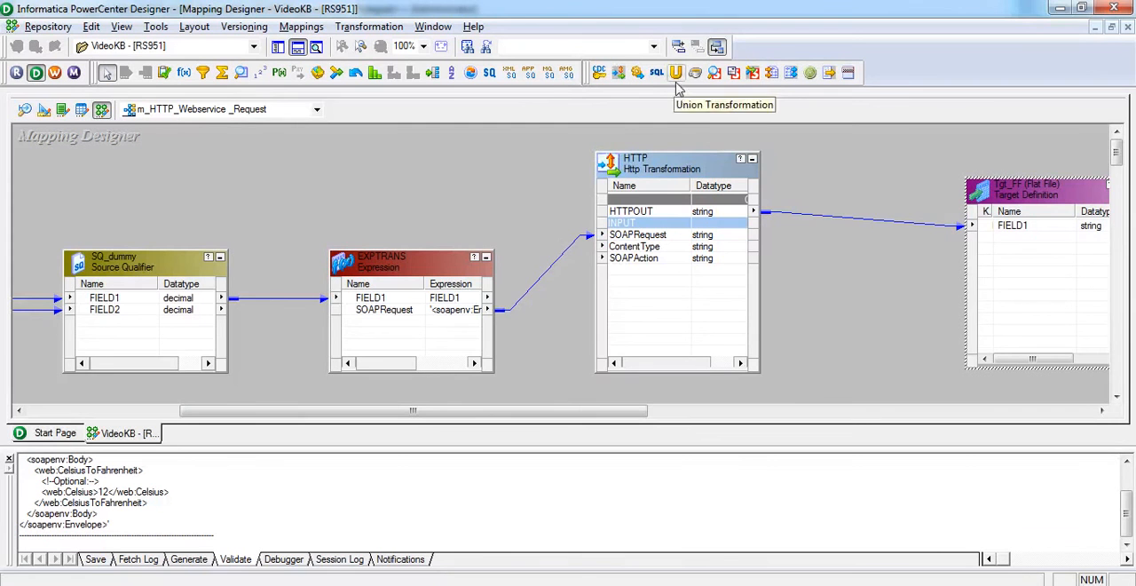
left_click(771, 74)
left_click(801, 177)
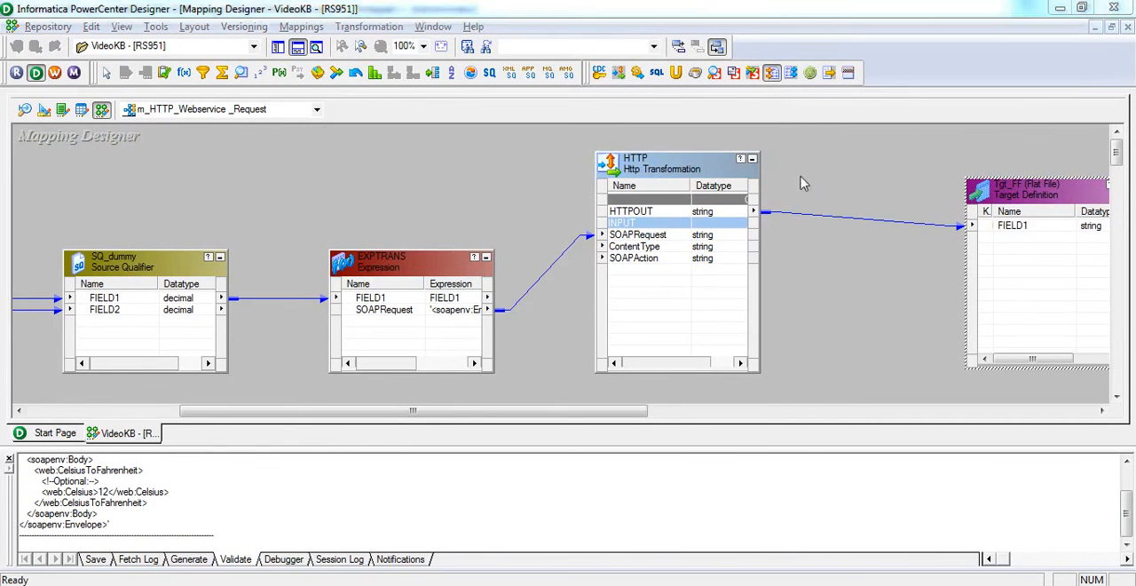
left_click(535, 383)
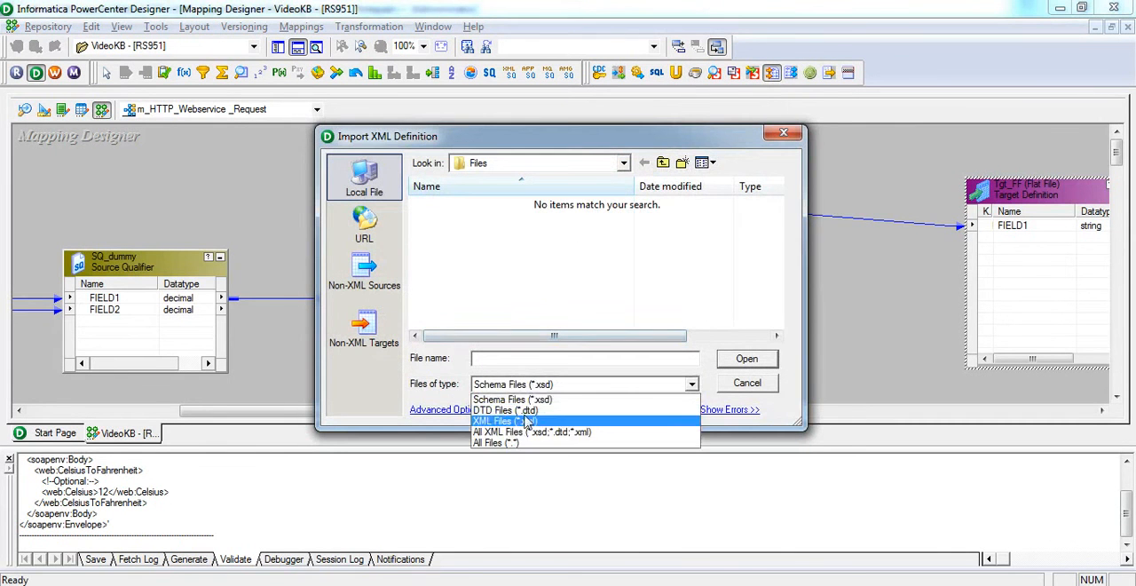
left_click(524, 421)
double_click(502, 208)
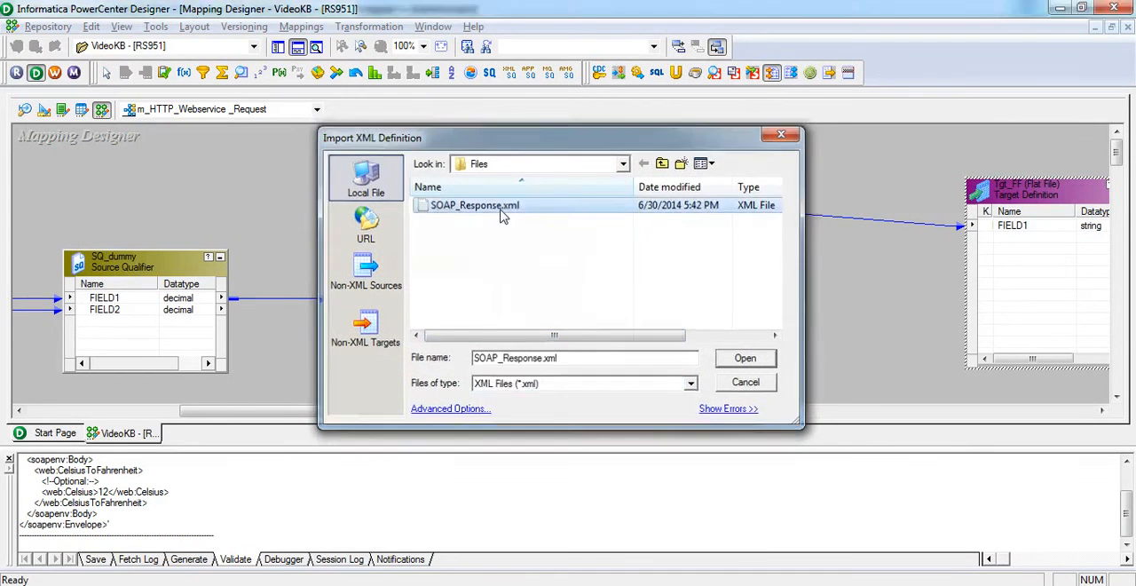
left_click(594, 467)
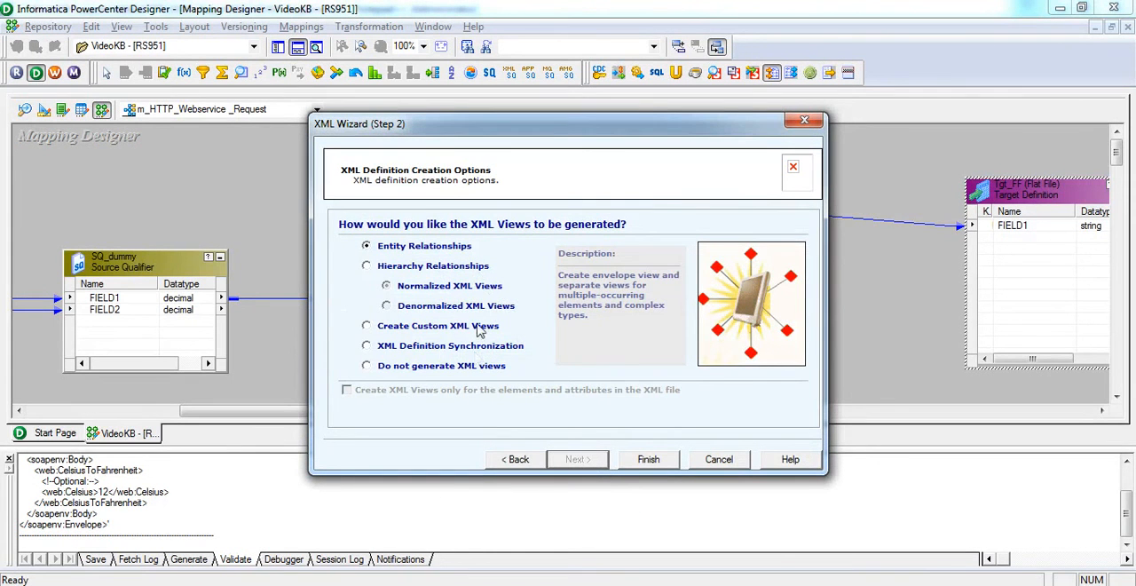
left_click(462, 266)
left_click(647, 459)
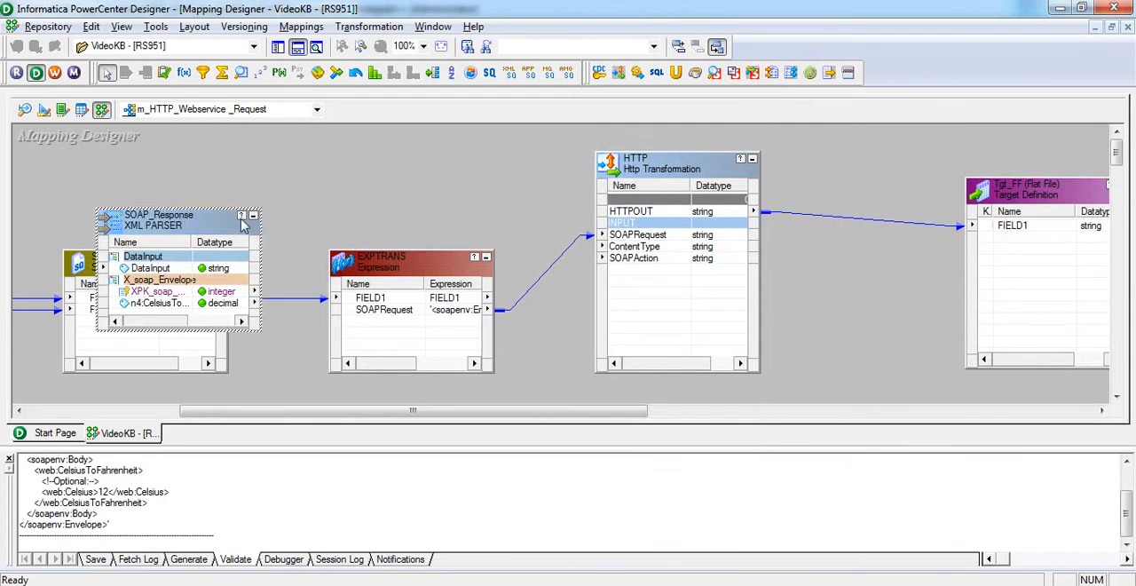
Place the SOAP_Response XML parser between the HTTP transformation and Tgt_FF, and remove the link from HTTPOUT to the target's FIELD1.
left_click_drag(220, 223, 900, 229)
left_click_drag(657, 165, 561, 149)
key("Delete")
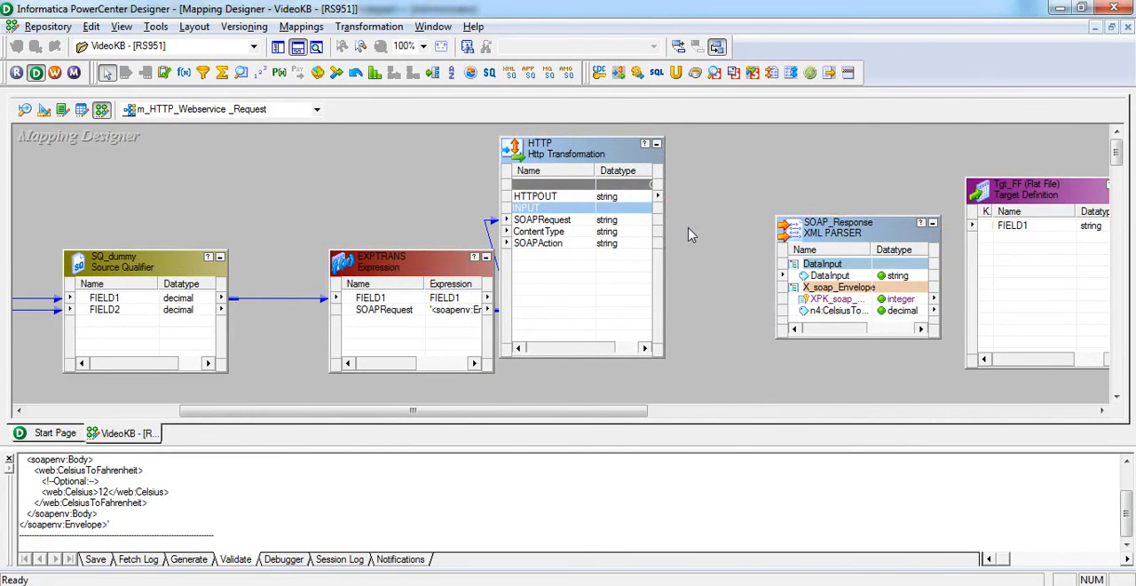
scroll(688, 232, "left", 5)
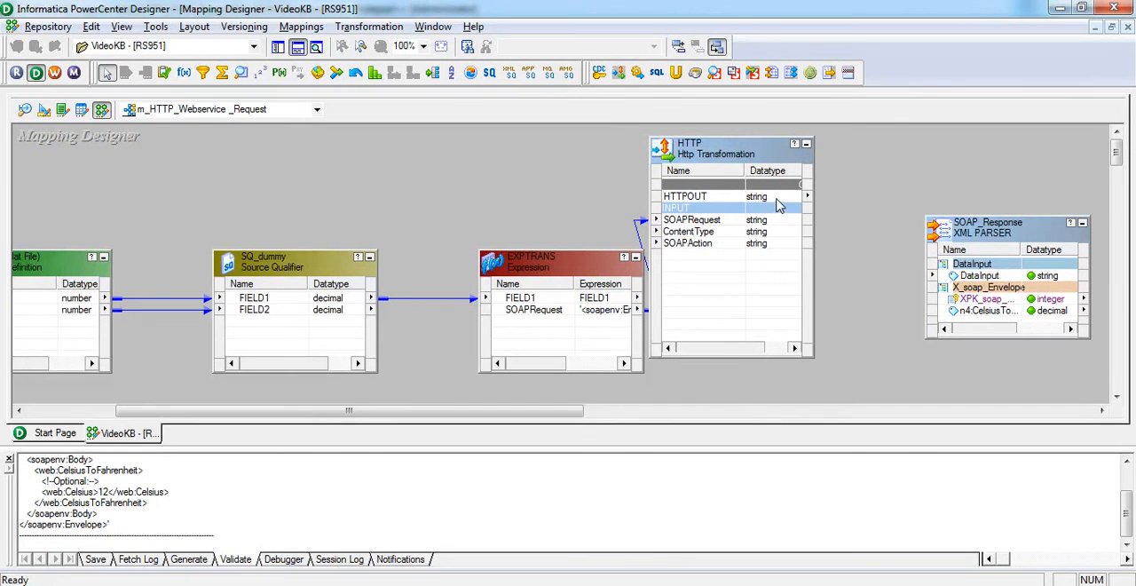
Link HTTPOUT to the SOAP_Response parser's DataInput and its n4:CelsiusTo... decimal port to Tgt_FF's FIELD1, and save the mapping.
left_click_drag(784, 197, 973, 282)
left_click_drag(548, 411, 652, 426)
left_click_drag(827, 314, 937, 232)
left_click(773, 289)
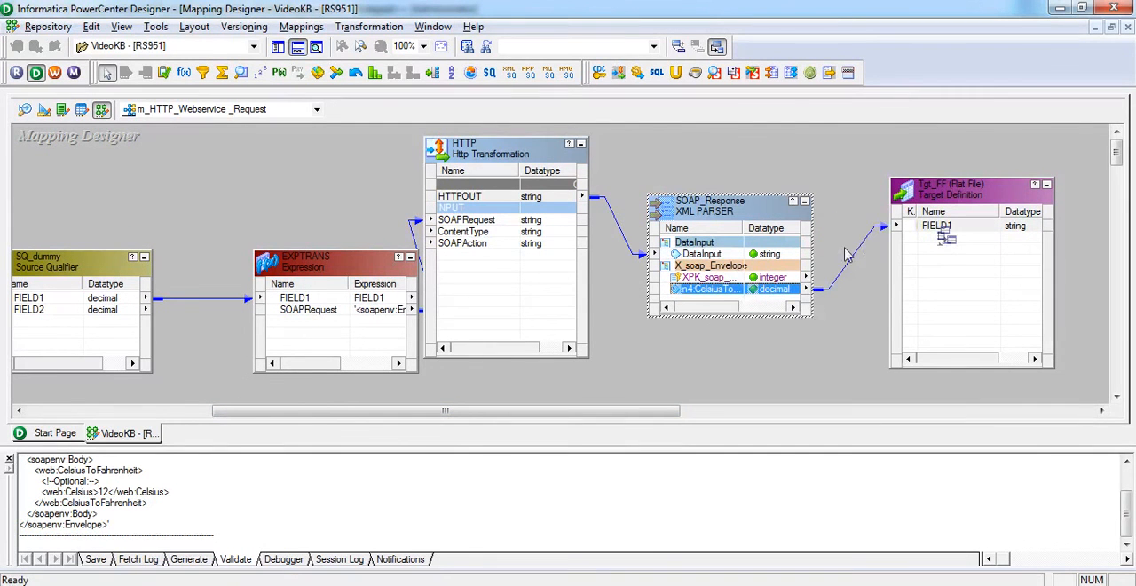
key("ctrl+s")
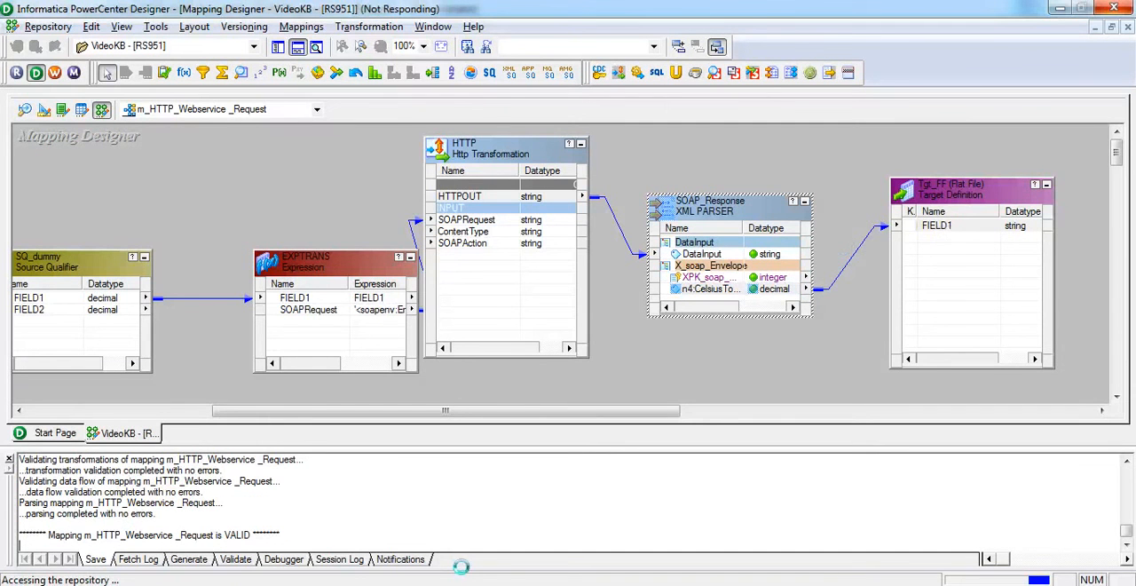
Switch to Workflow Manager, refresh the mapping of session s_m_HTTP_Webservice__Request, and save the workflow.
key("alt+Tab")
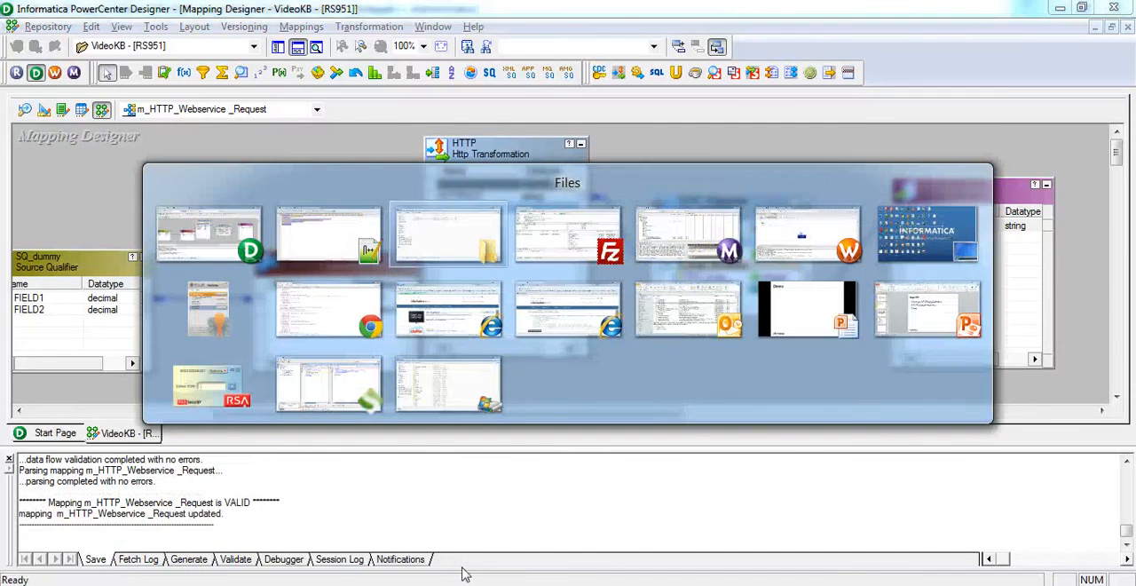
key("Tab")
key("Tab")
key("Tab")
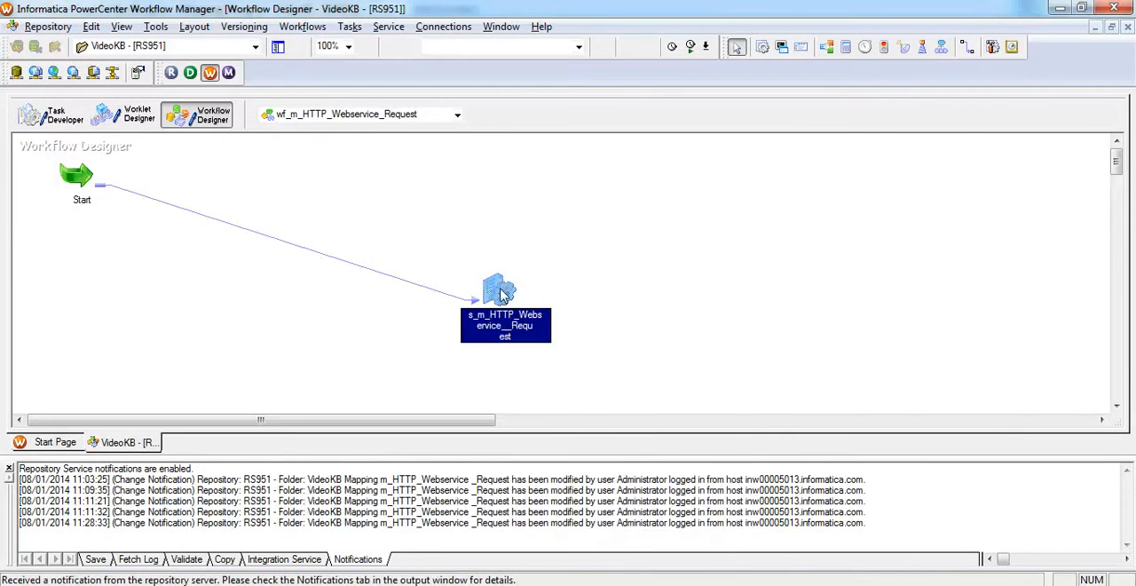
right_click(501, 295)
left_click(554, 386)
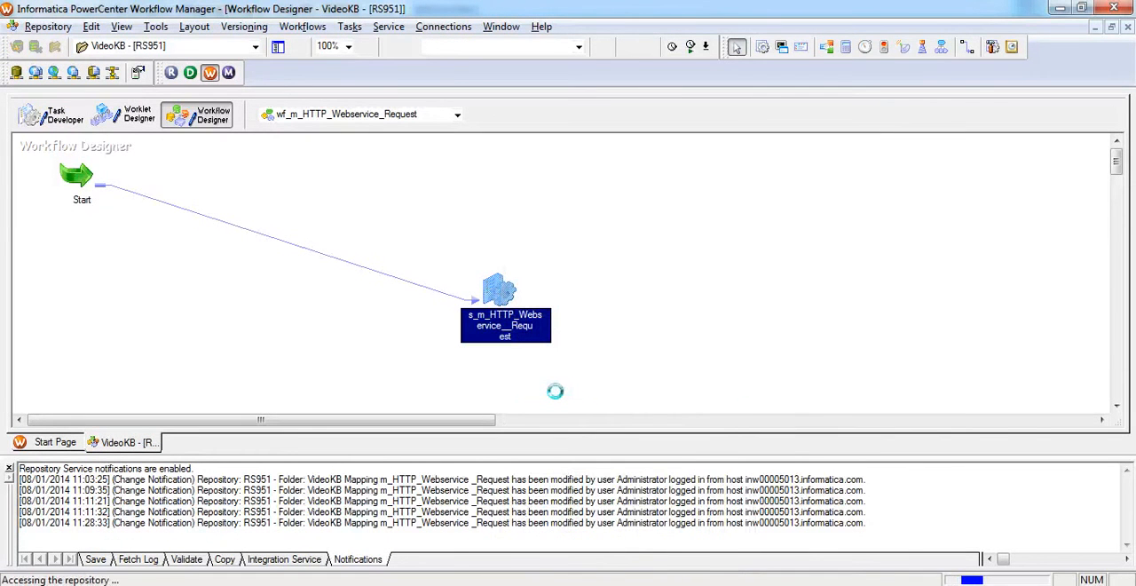
key("ctrl+s")
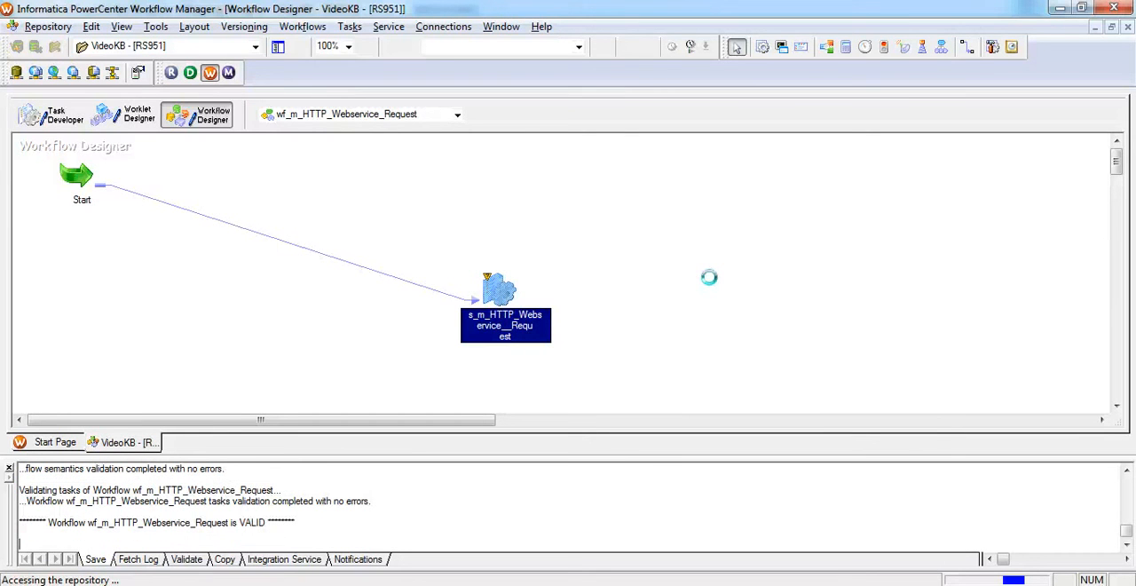
Start the workflow wf_m_HTTP_Webservice_Request.
right_click(589, 251)
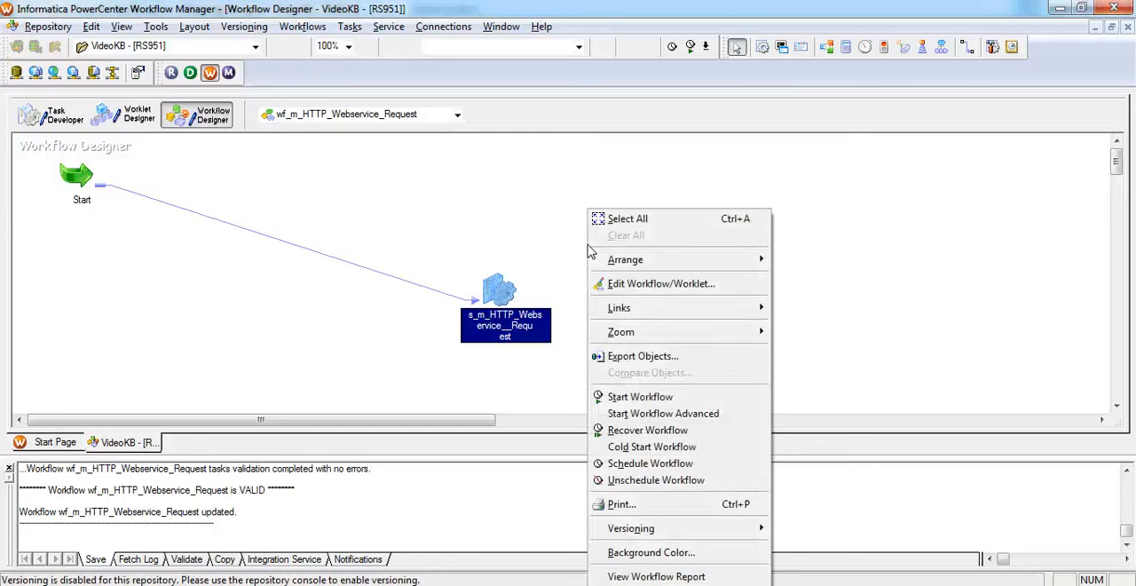
left_click(632, 397)
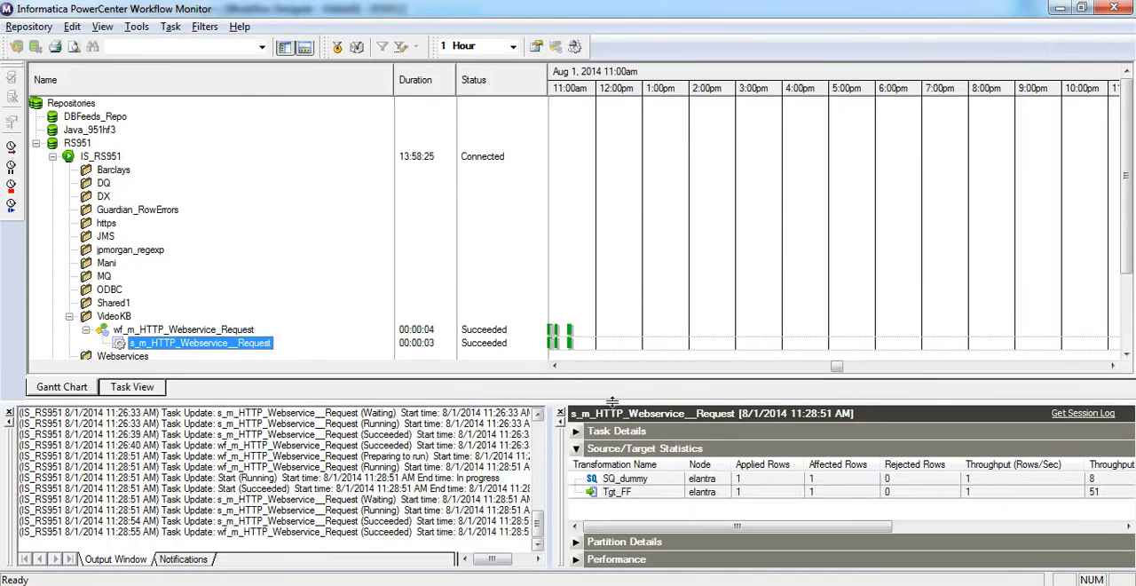
Switch to FileZilla and refresh the remote TgtFiles directory listing.
left_click(581, 584)
right_click(715, 347)
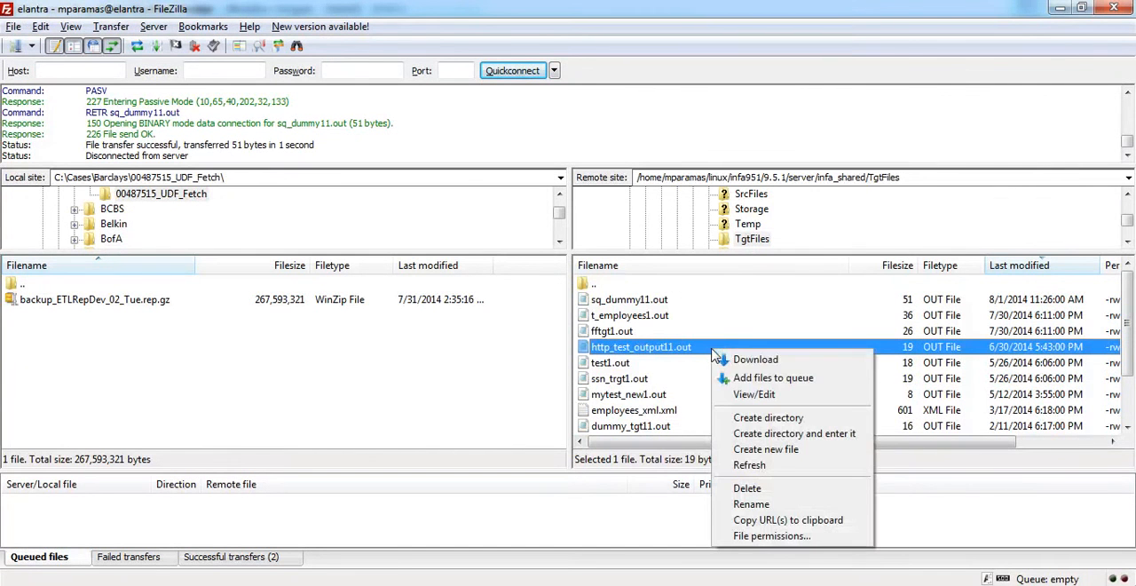
left_click(750, 463)
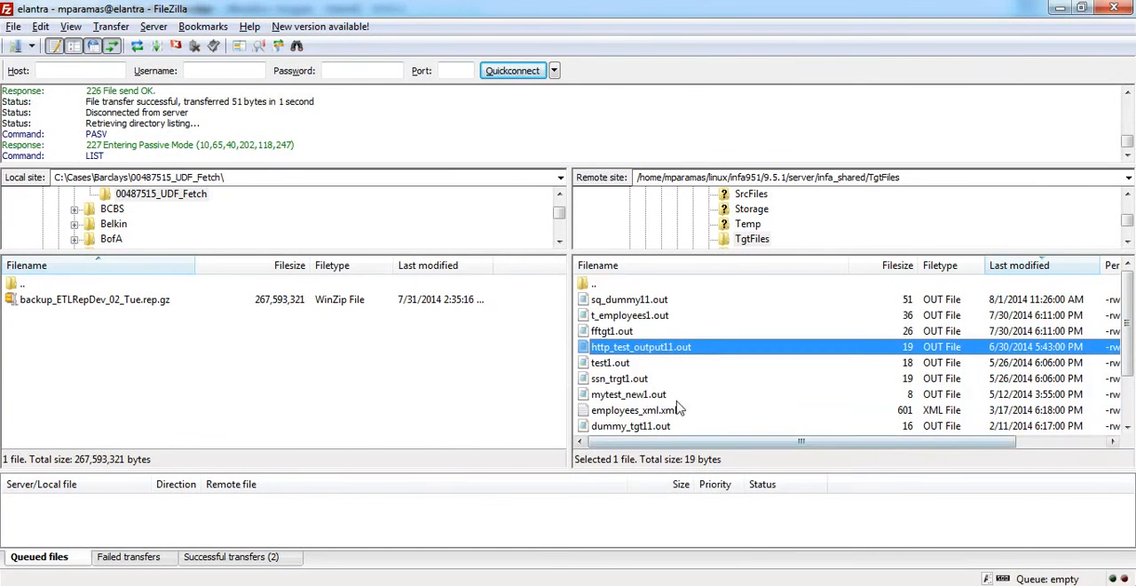
Open the refreshed sq_dummy11.out from the remote directory, examine the parsed Fahrenheit value, and close the file.
right_click(635, 299)
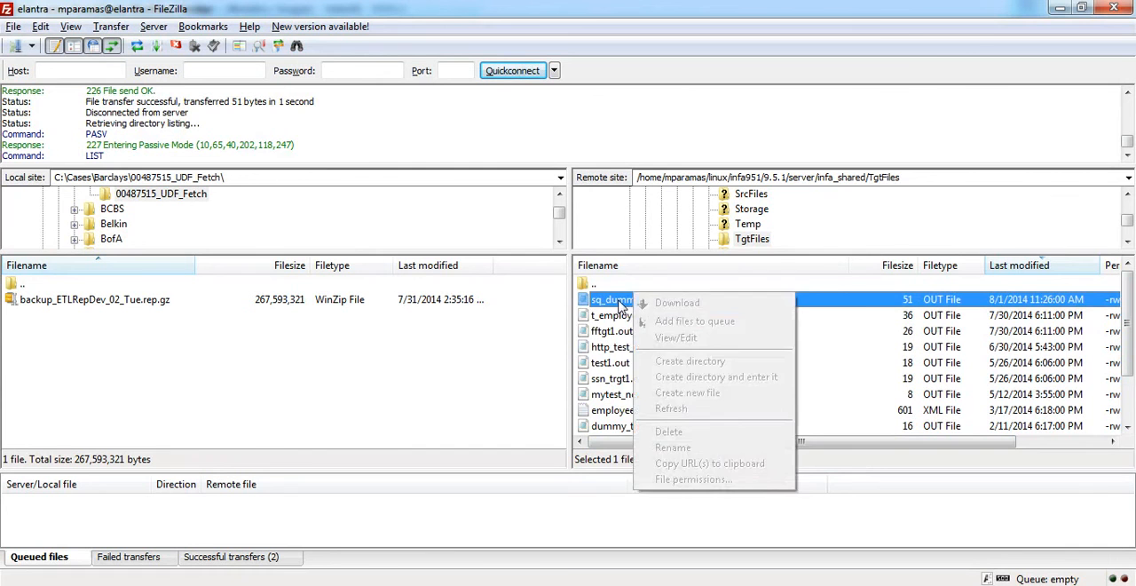
right_click(619, 301)
left_click(608, 306)
right_click(626, 313)
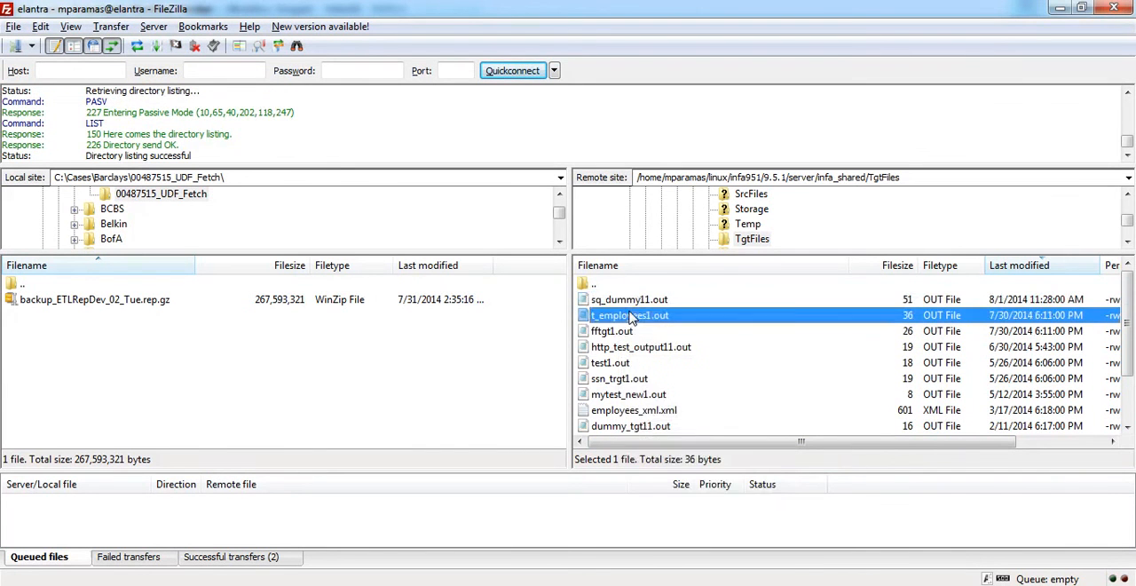
right_click(624, 298)
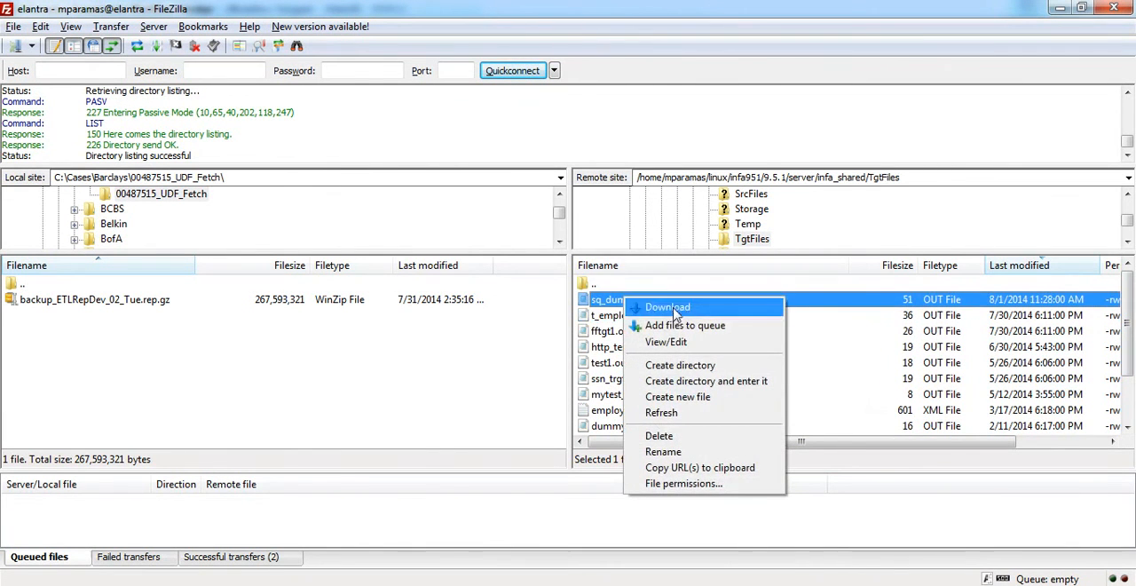
left_click(665, 342)
left_click(785, 388)
left_click(818, 402)
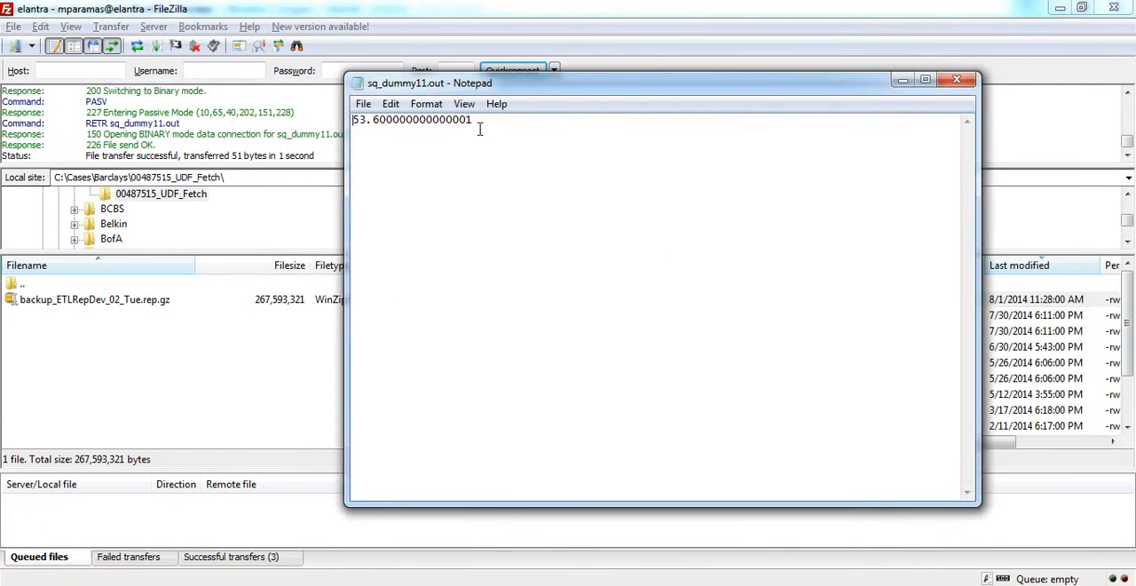
left_click_drag(480, 129, 344, 121)
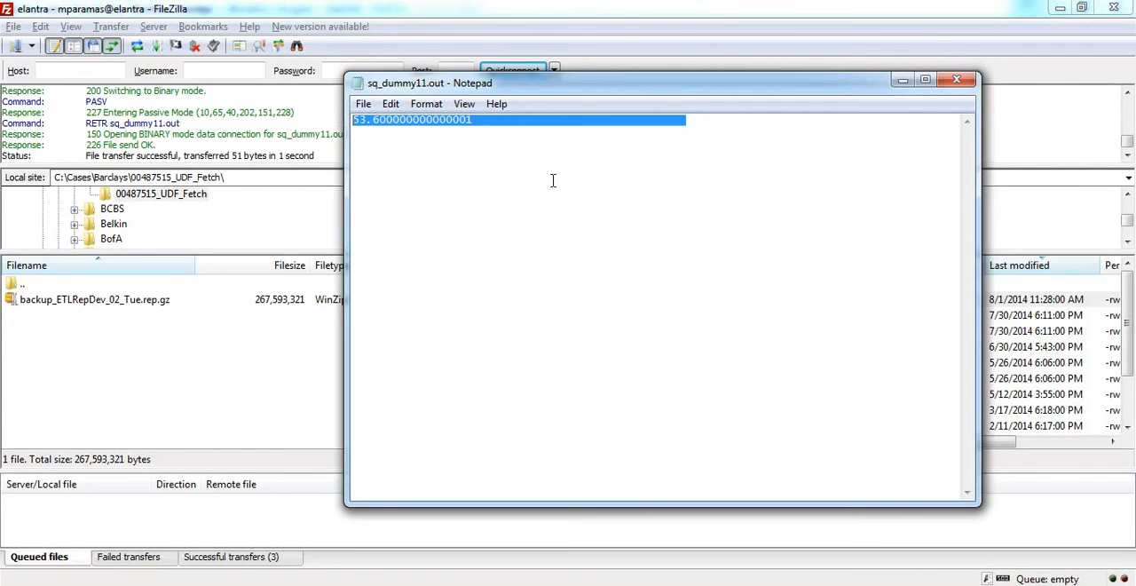
left_click(957, 80)
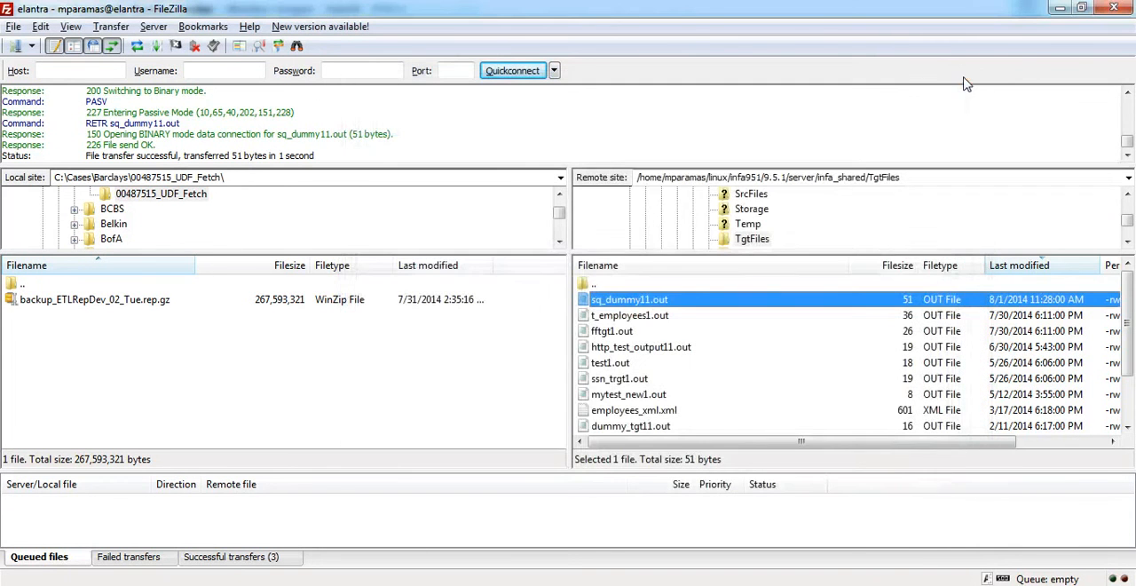
left_click(39, 565)
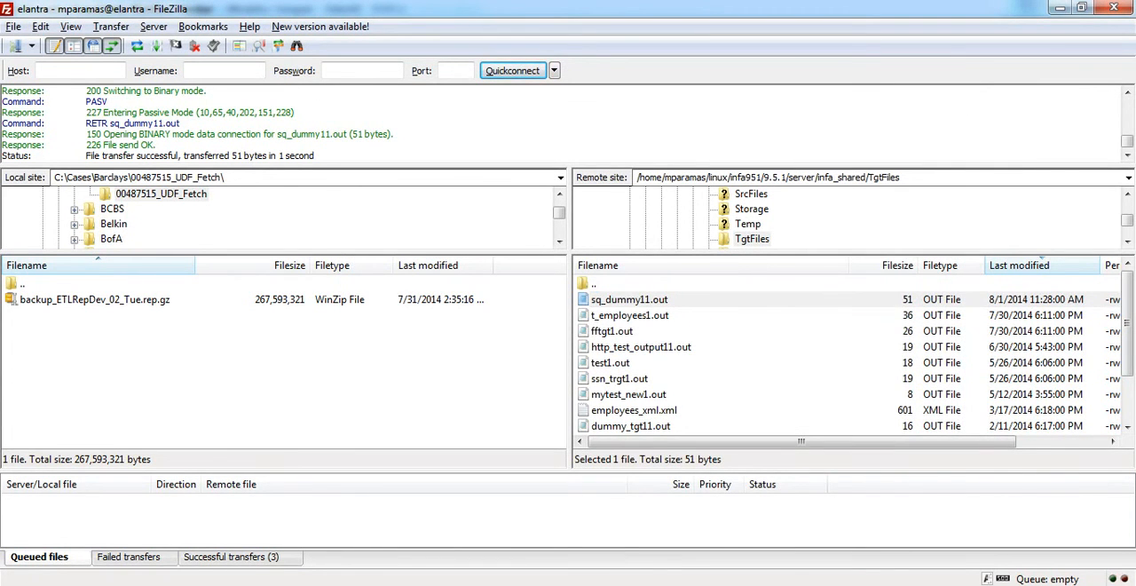